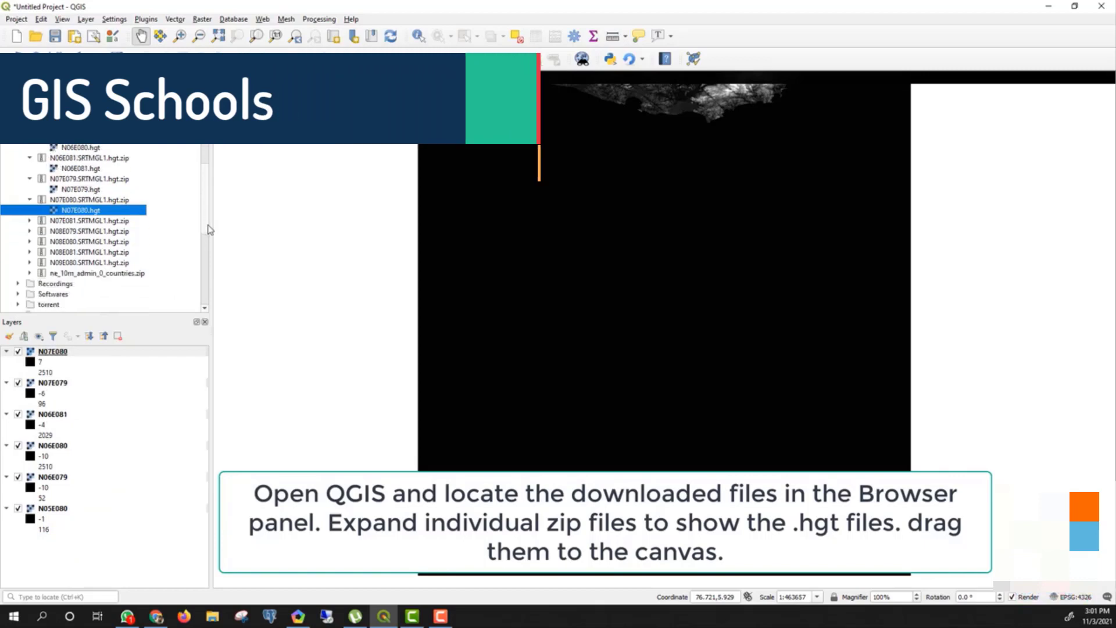
Add the N07E081, N08E079 and N08E080 .hgt tiles from their SRTM zip archives to the project as layers.
scroll(88, 213, "down", 2)
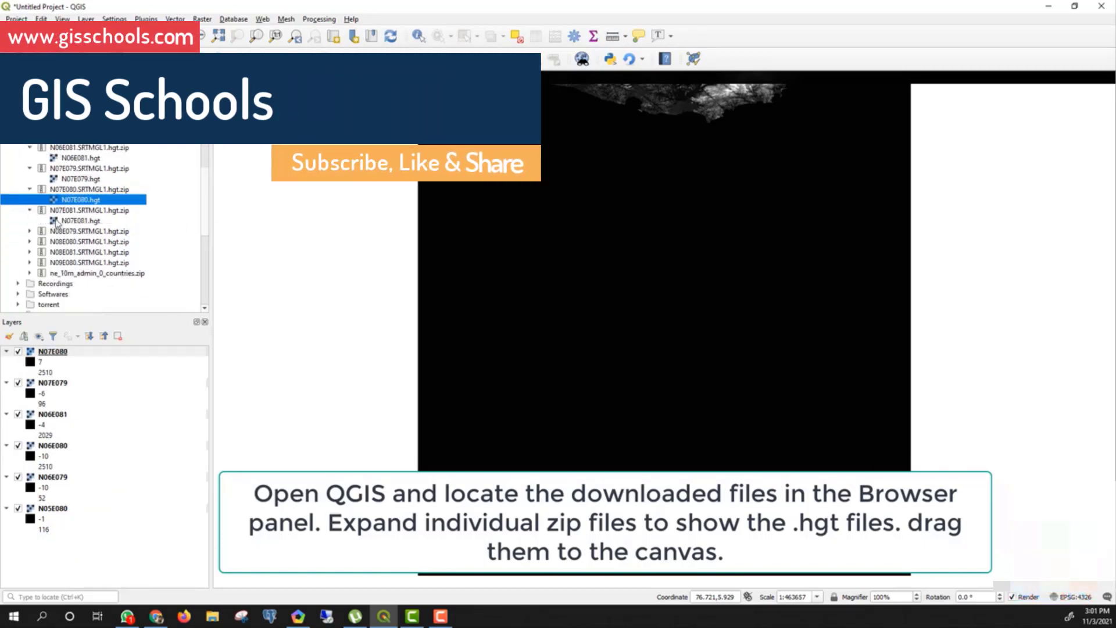
left_click_drag(80, 221, 54, 552)
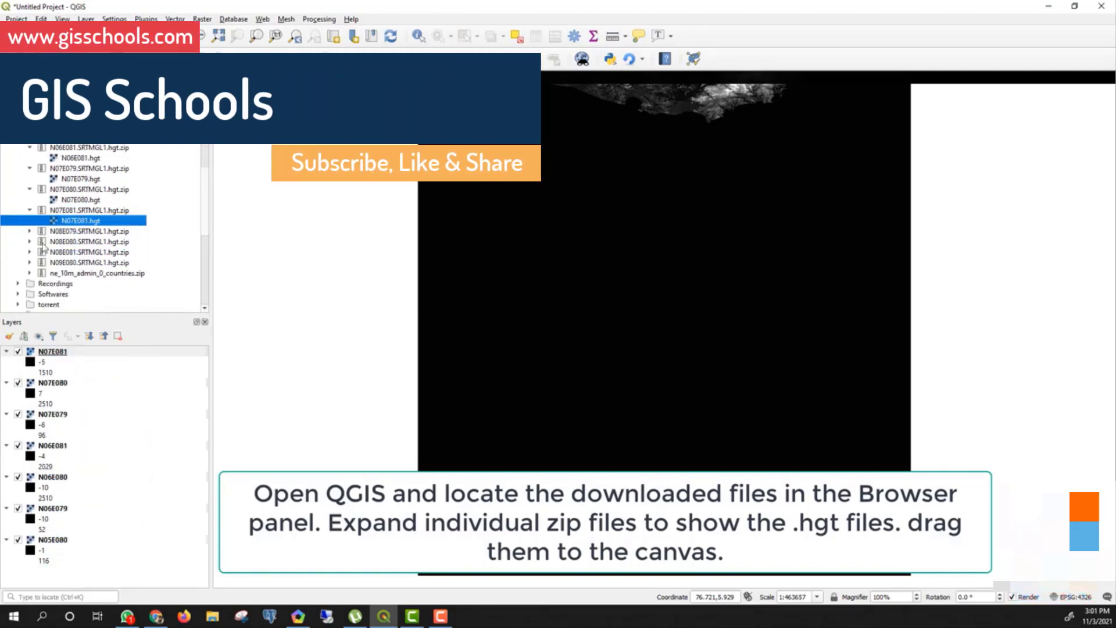
left_click_drag(49, 241, 54, 534)
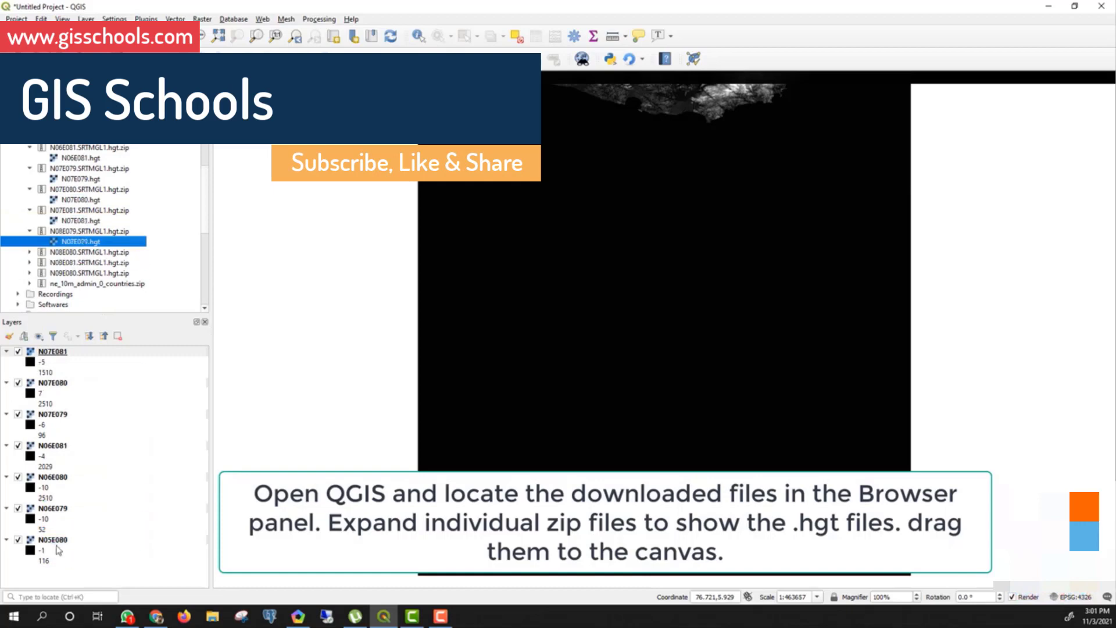
left_click(29, 252)
left_click_drag(75, 262, 94, 389)
Add the N08E081 and N09E080 .hgt tiles from their SRTM zip archives to the project as layers.
scroll(205, 225, "down", 2)
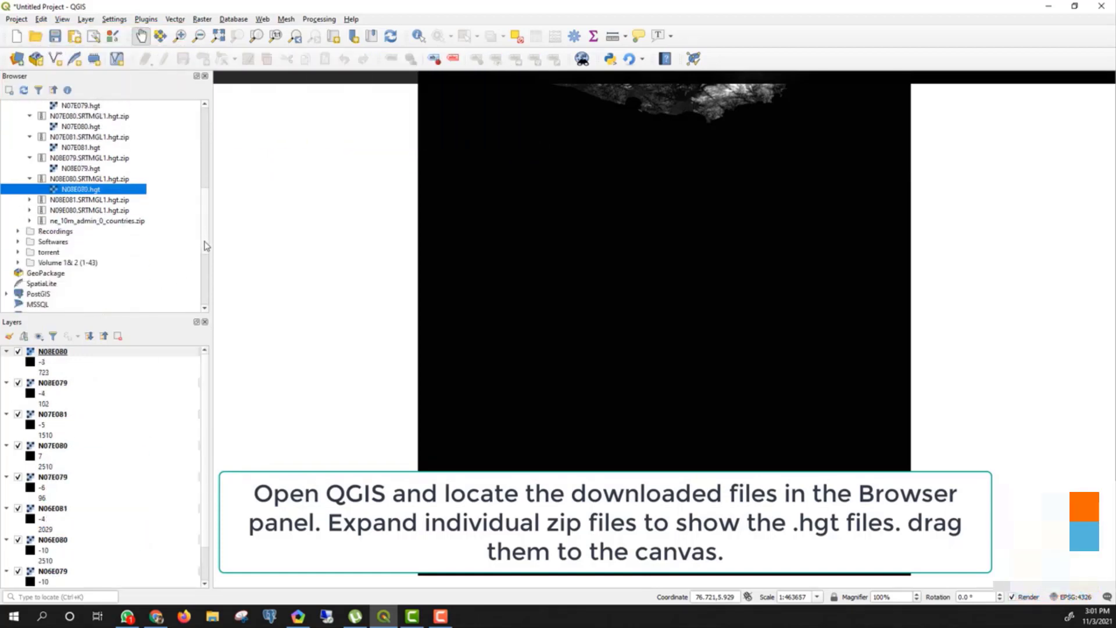
left_click(29, 199)
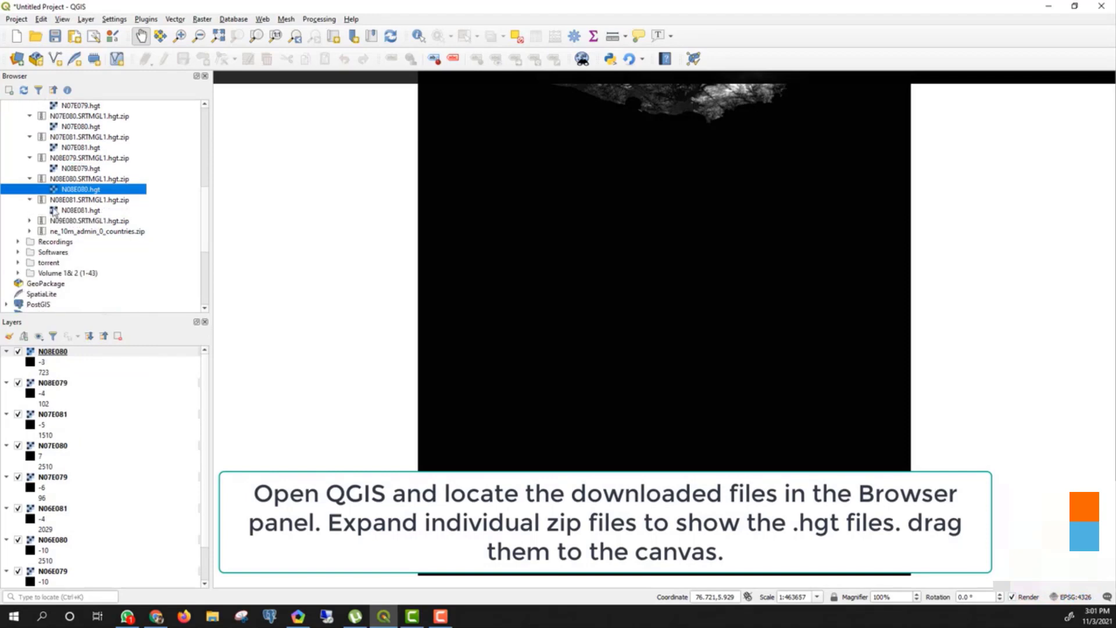
left_click_drag(76, 210, 55, 372)
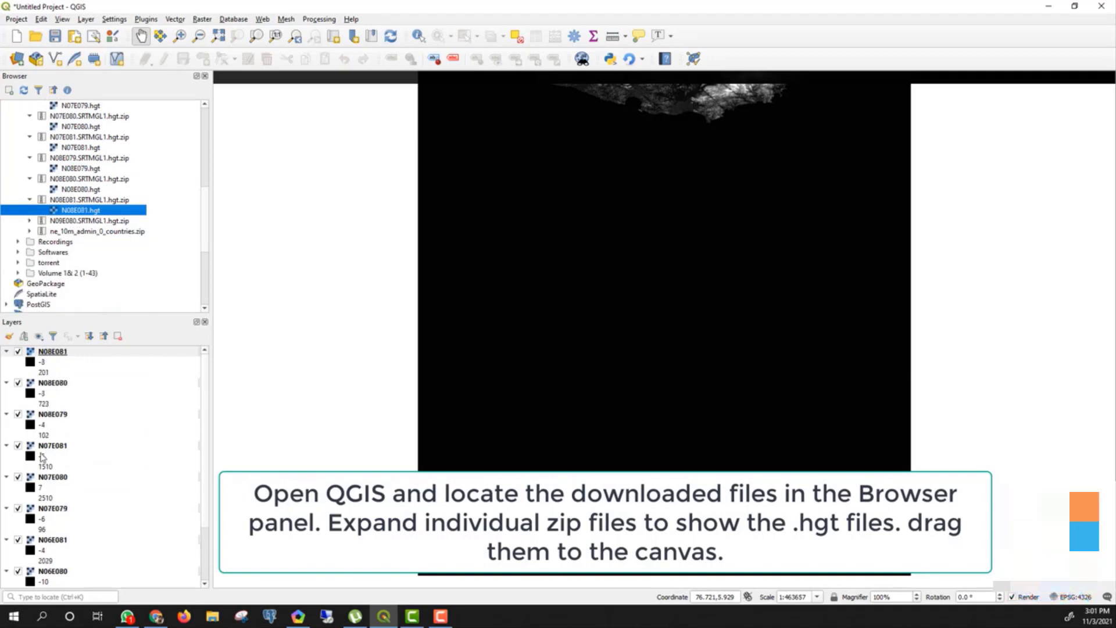
left_click(29, 220)
left_click_drag(75, 231, 114, 458)
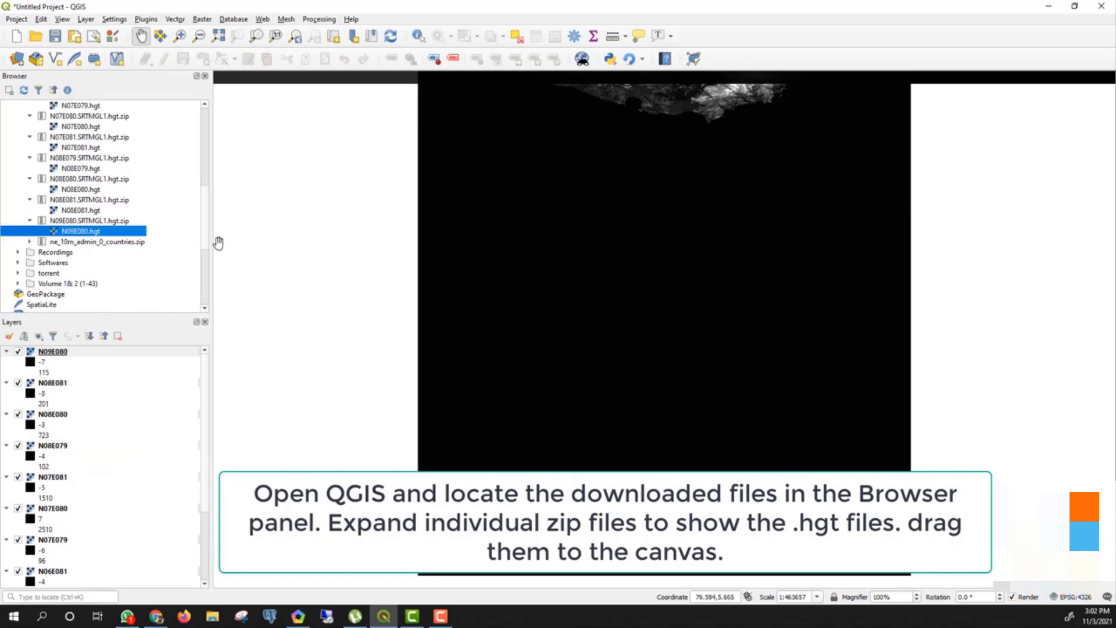
Examine the full extent of the loaded SRTM elevation tiles on the map canvas.
left_click(152, 351)
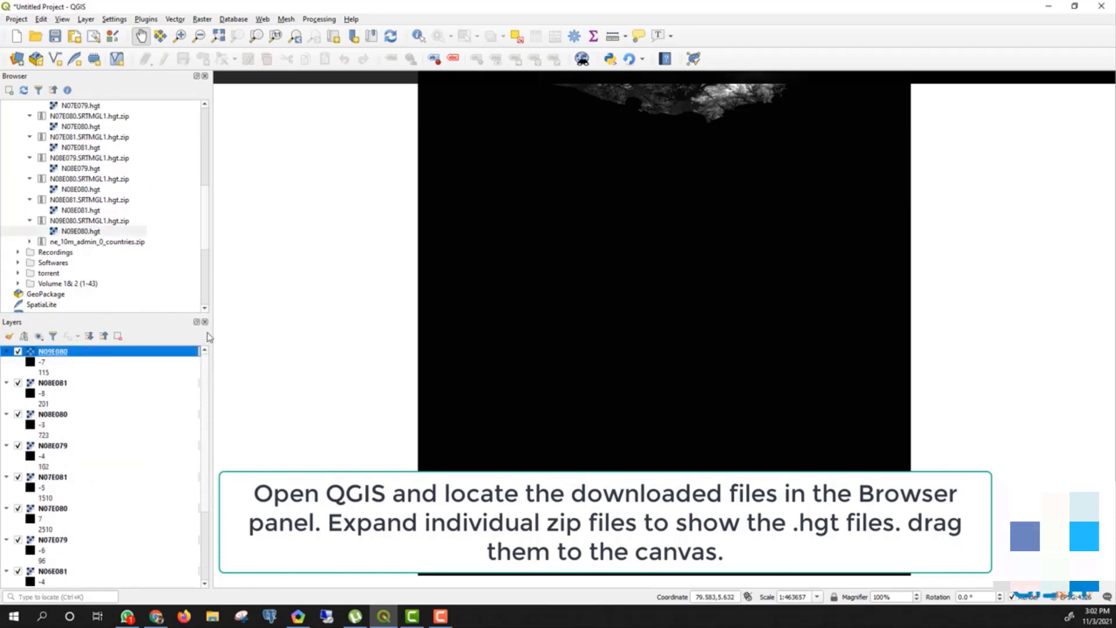
left_click_drag(688, 198, 566, 513)
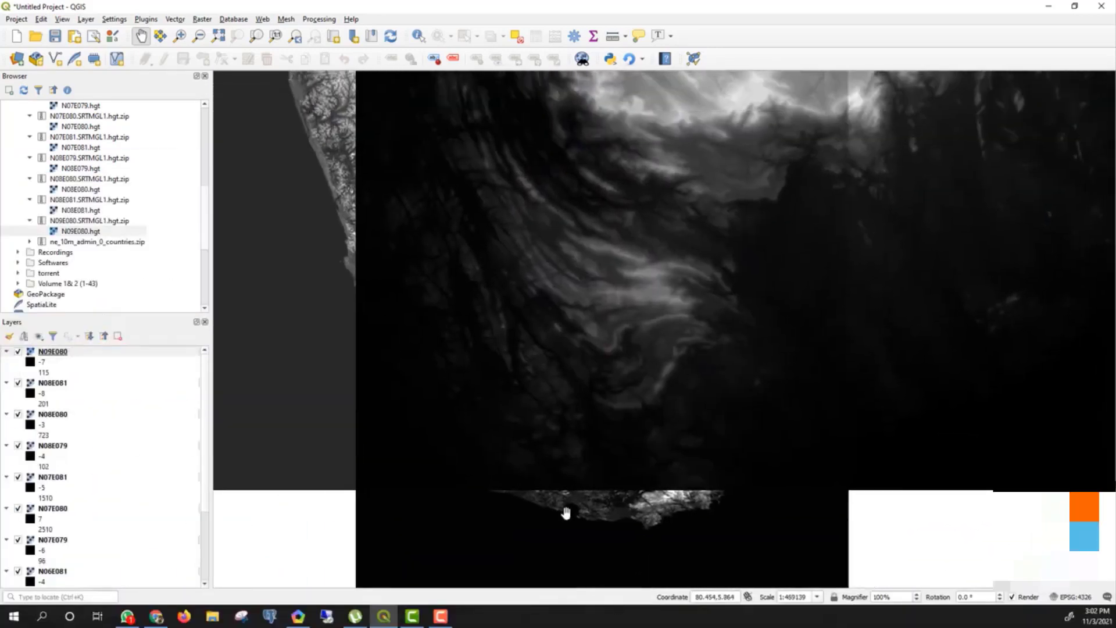
left_click(608, 171)
left_click(607, 170)
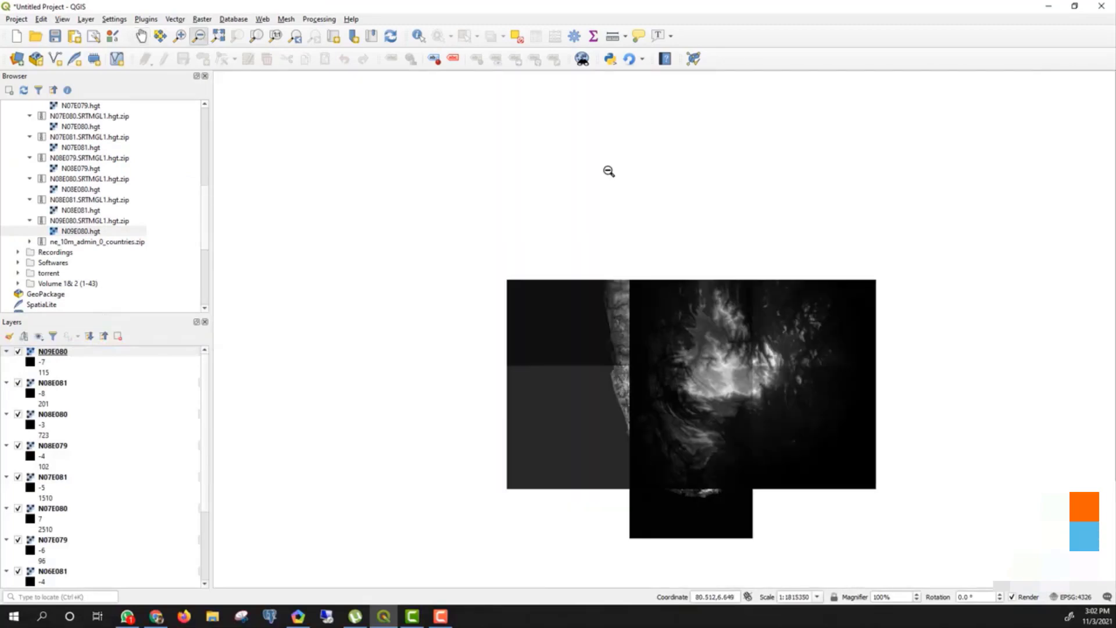
left_click(729, 274)
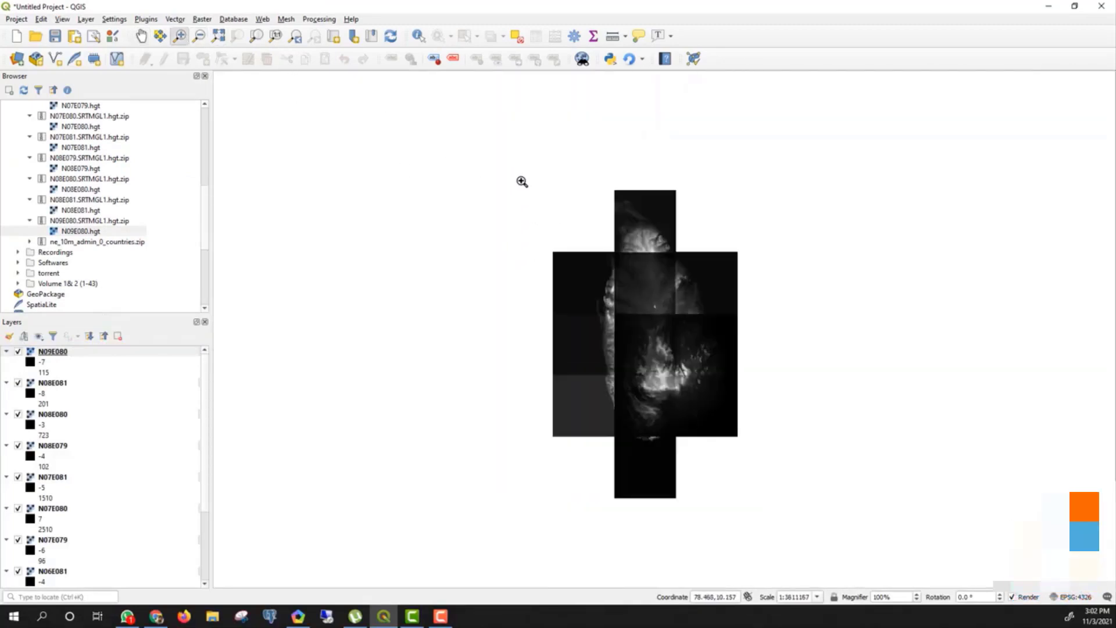
left_click_drag(522, 180, 772, 513)
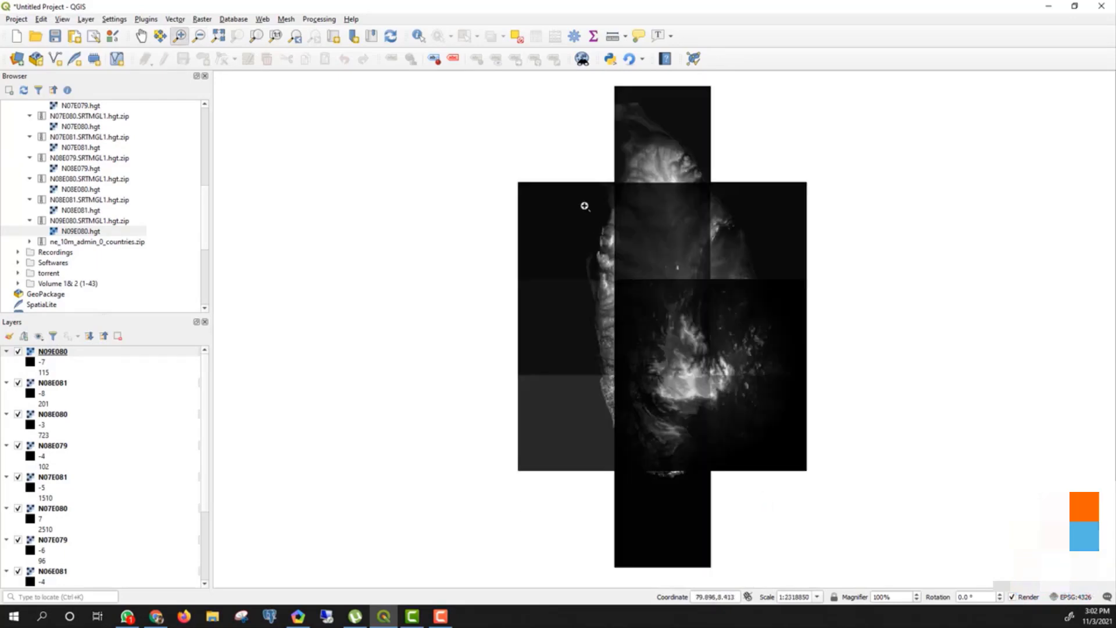
left_click_drag(526, 116, 817, 507)
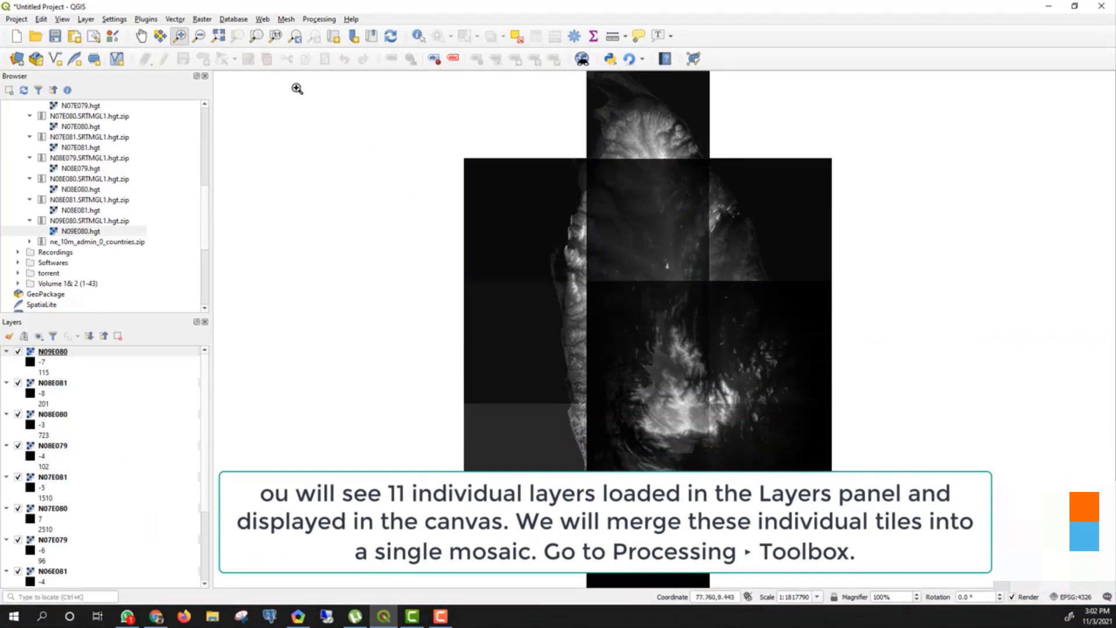
Search the Processing Toolbox for "merg" and open the GDAL Merge tool under Raster miscellaneous.
left_click(315, 22)
left_click(325, 32)
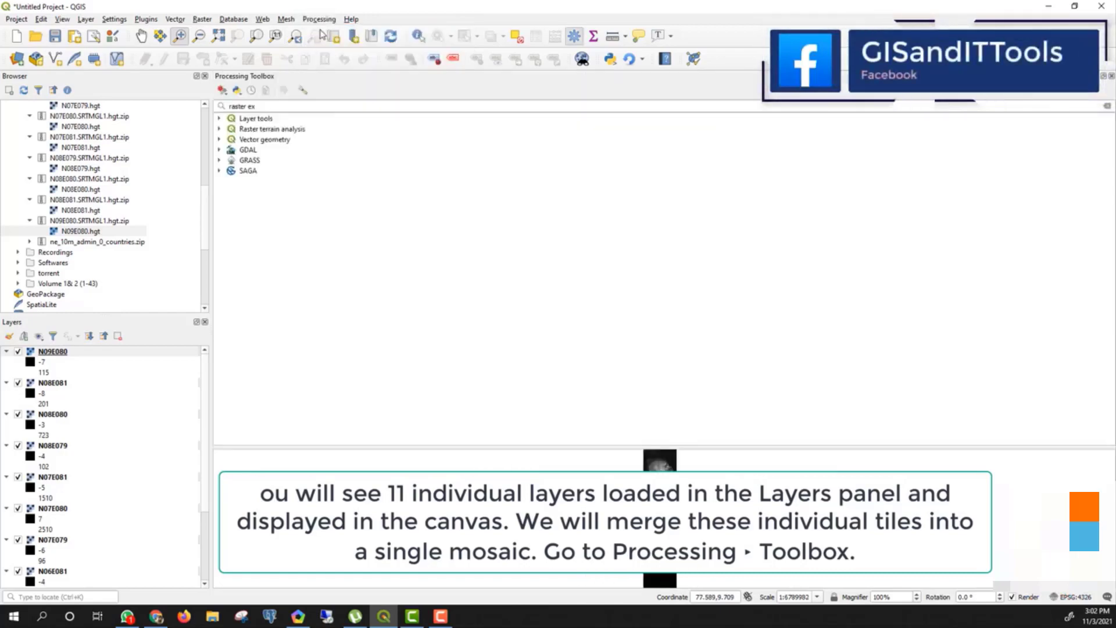
left_click(280, 104)
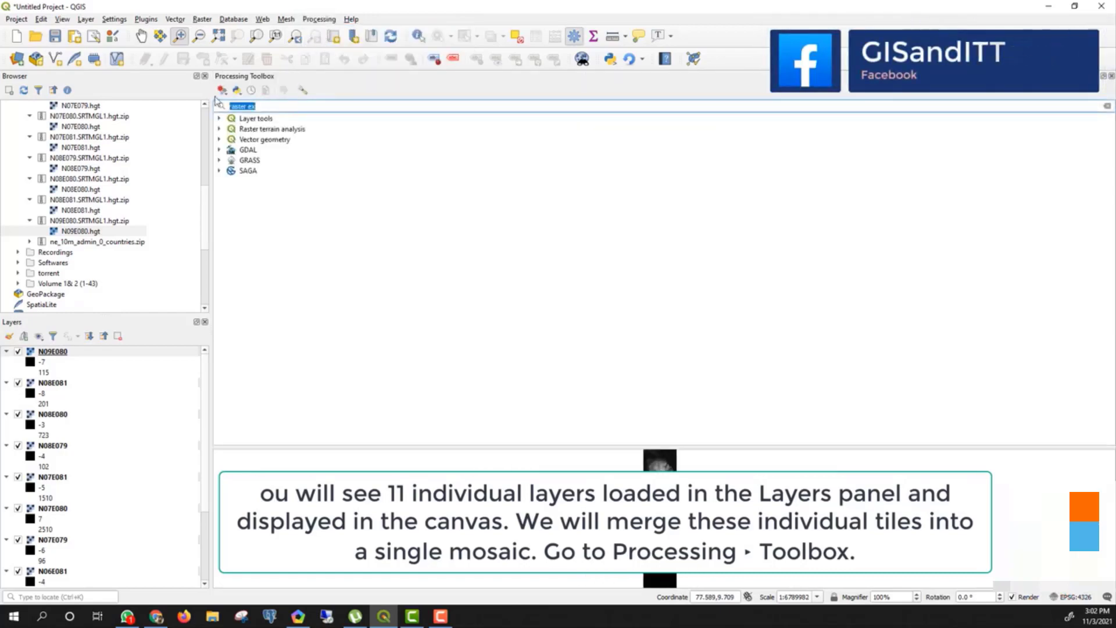
type("m")
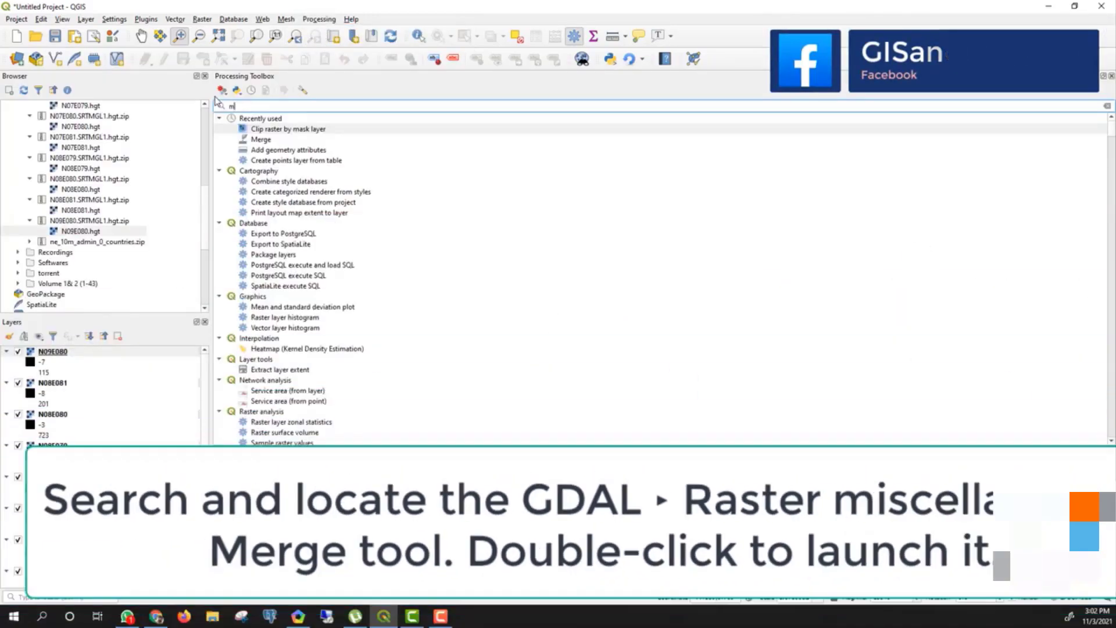
type("erg")
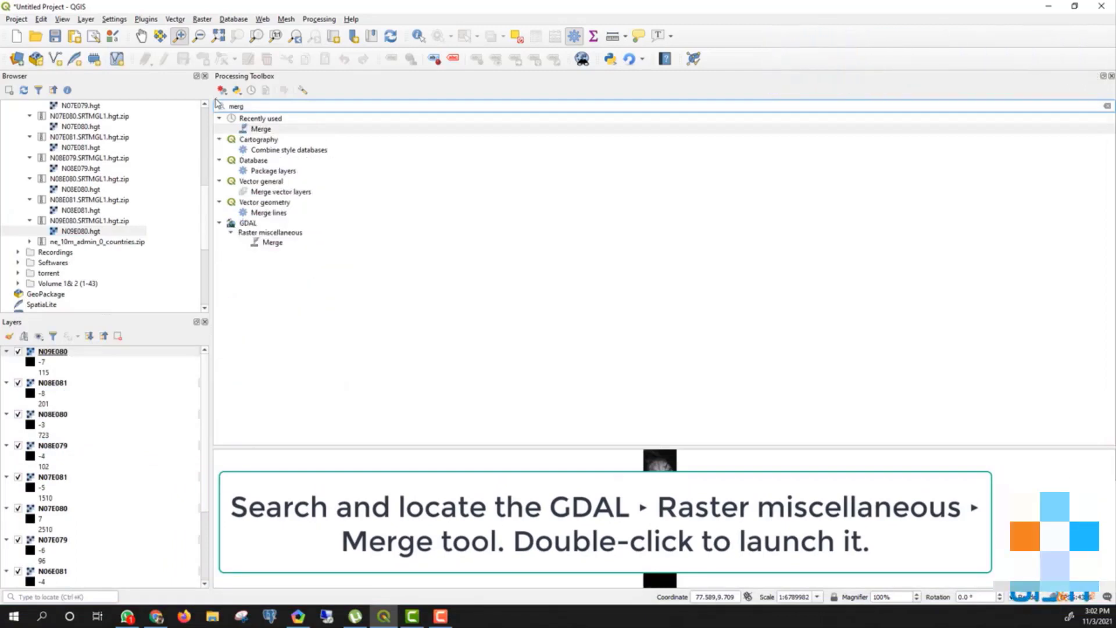
double_click(271, 243)
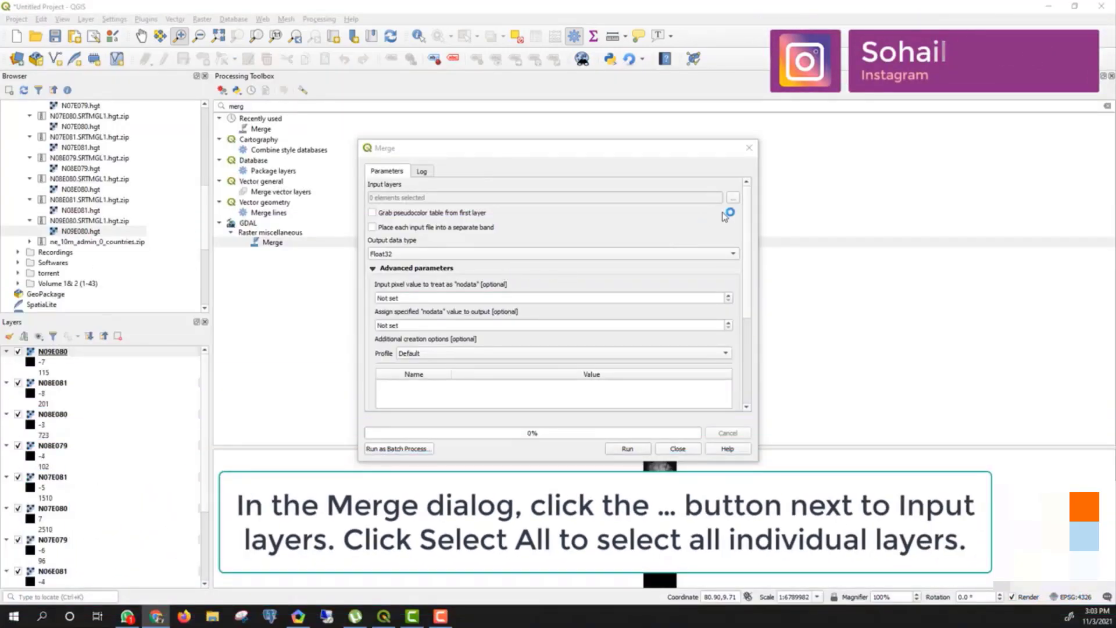
Choose all the listed SRTM tile layers, N05E080 through N09E080, as input layers for the merge.
left_click(733, 197)
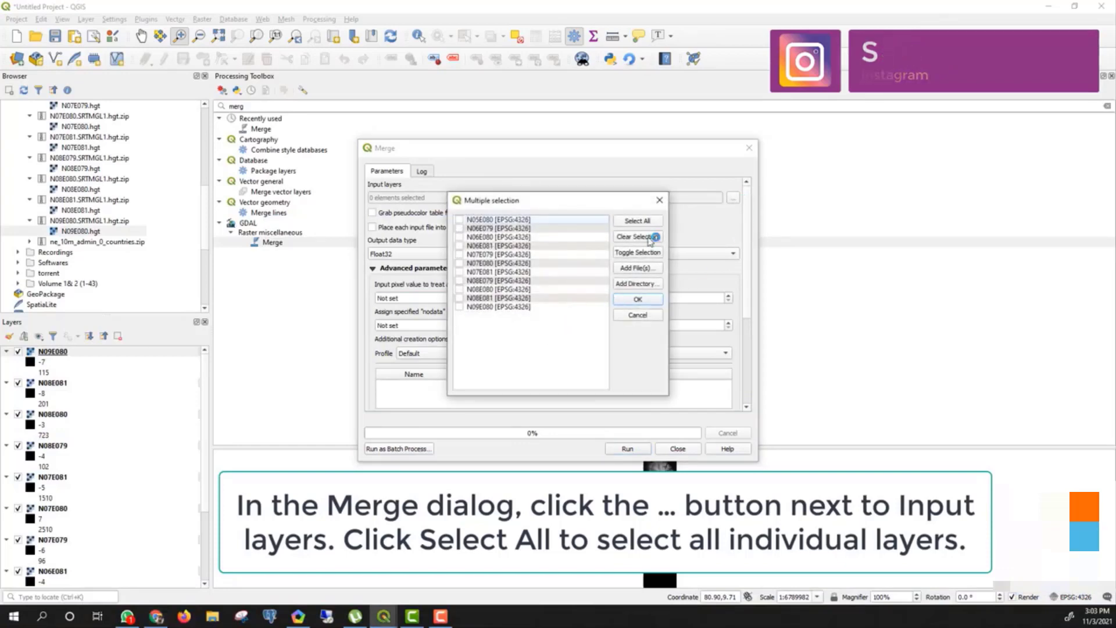
left_click(638, 221)
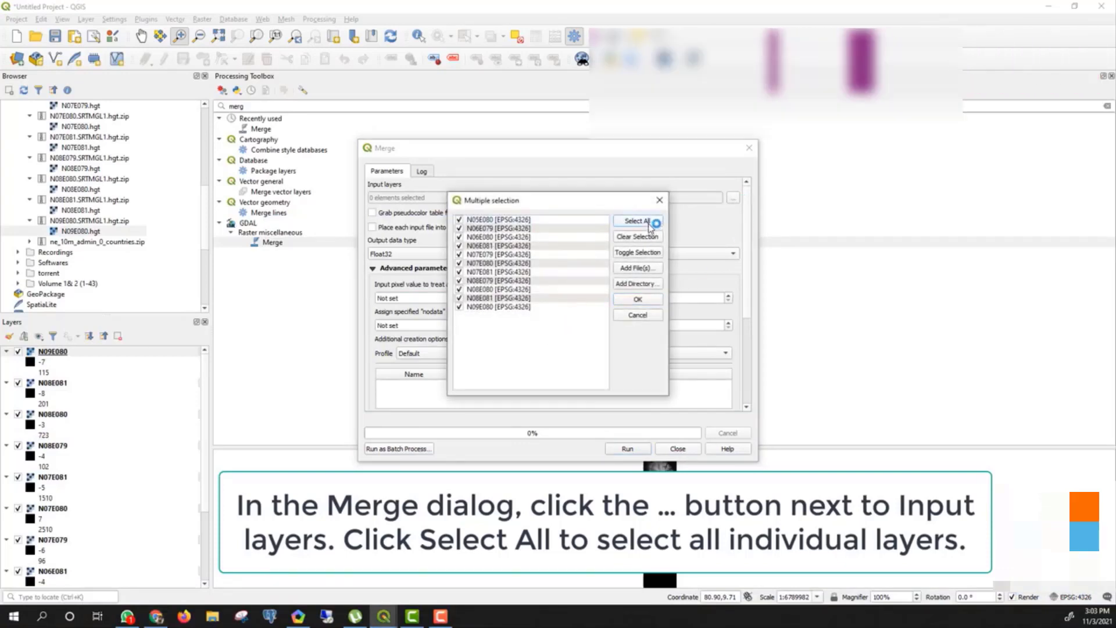
left_click(638, 299)
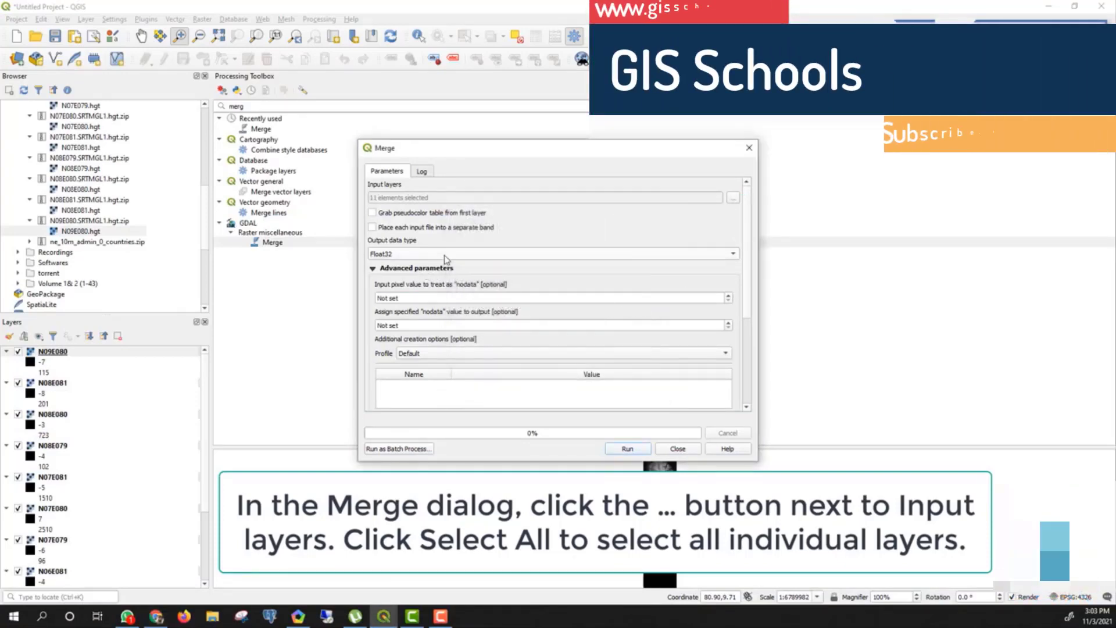
Set the merge output data type to Int16 and the creation options profile to High Compression.
left_click(445, 256)
left_click(405, 214)
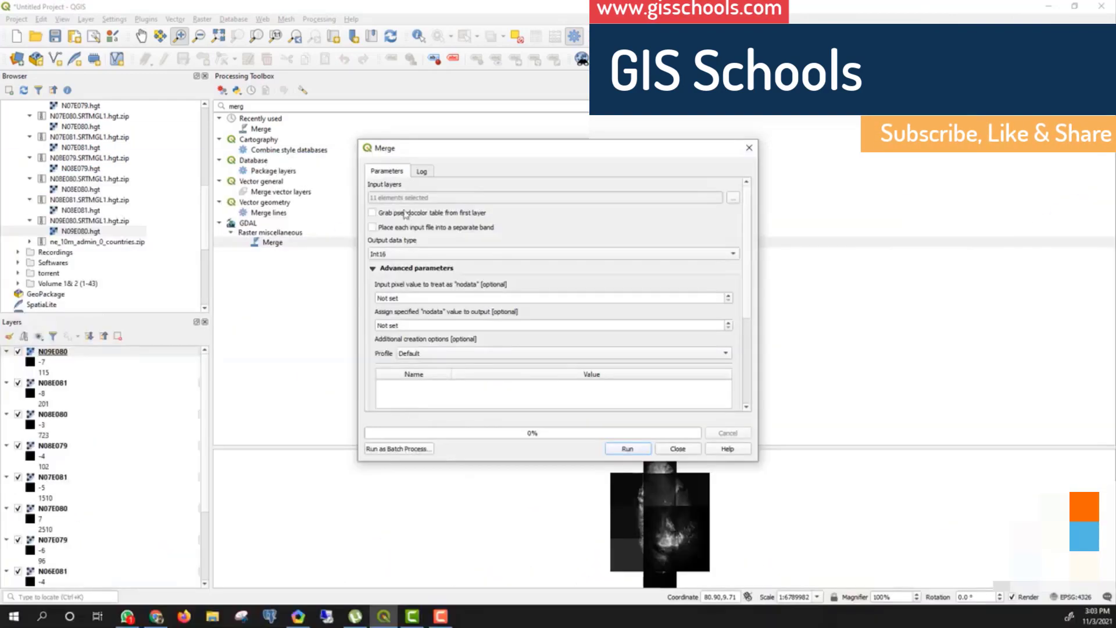
scroll(750, 282, "down", 2)
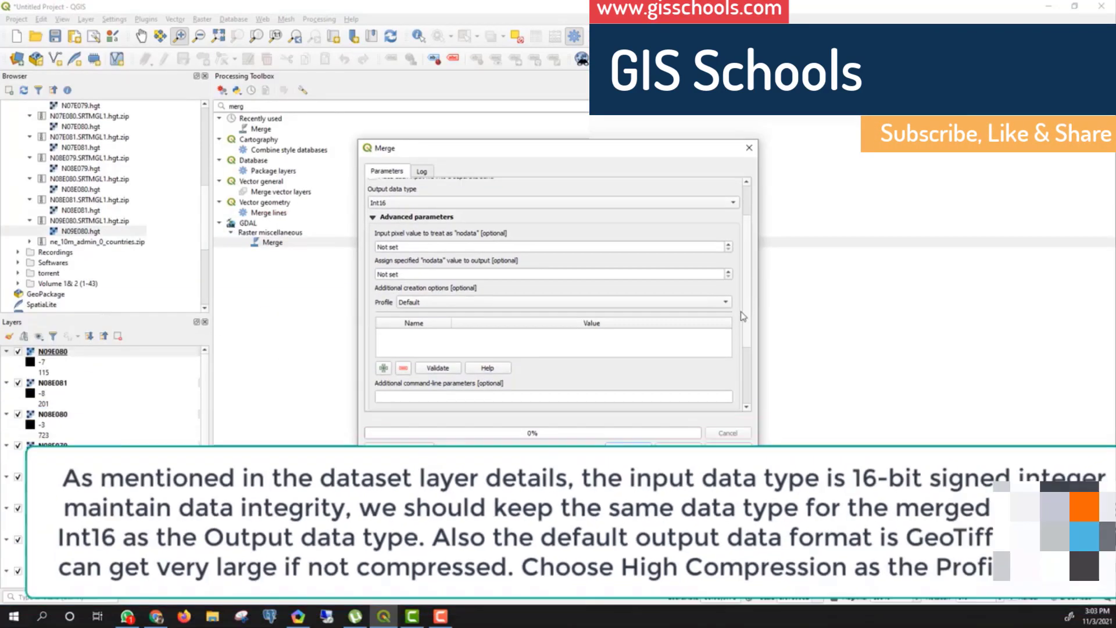
left_click(628, 283)
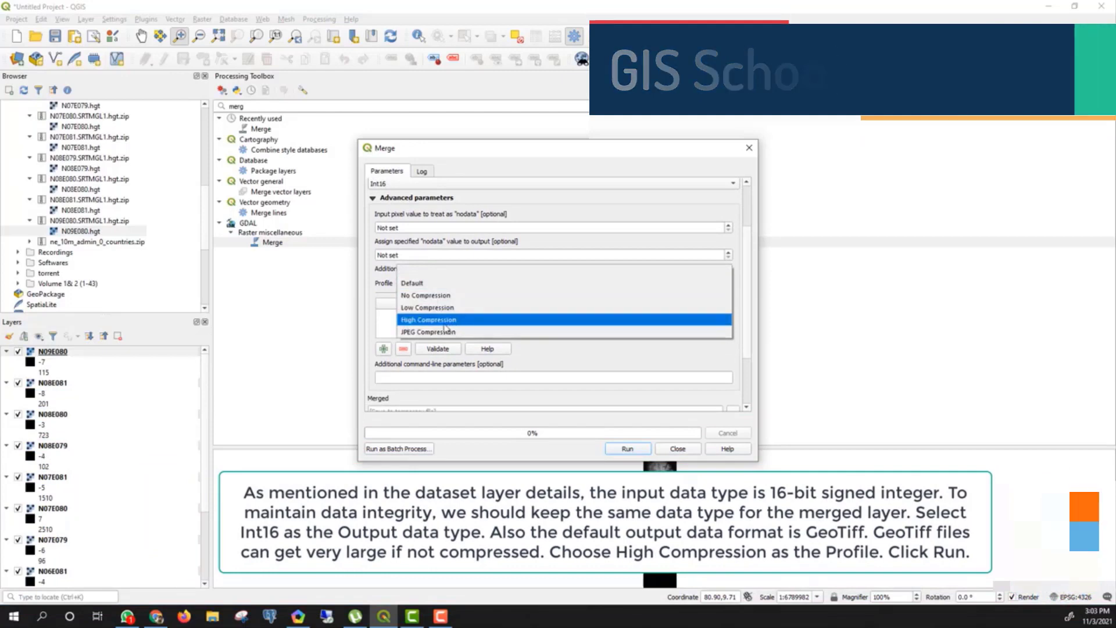
left_click(487, 319)
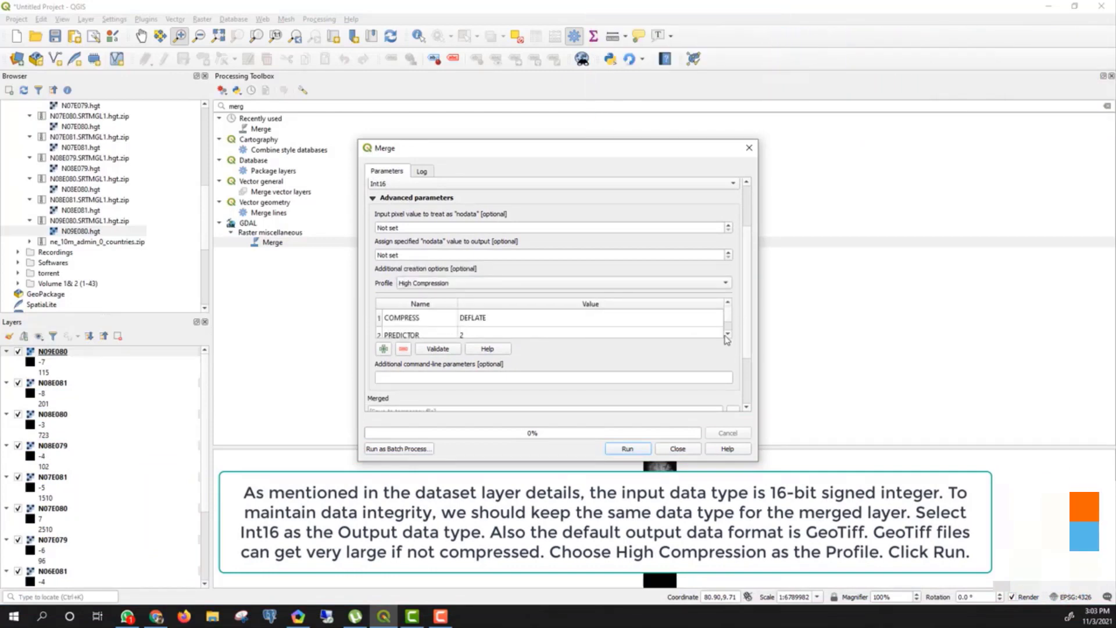
left_click(727, 334)
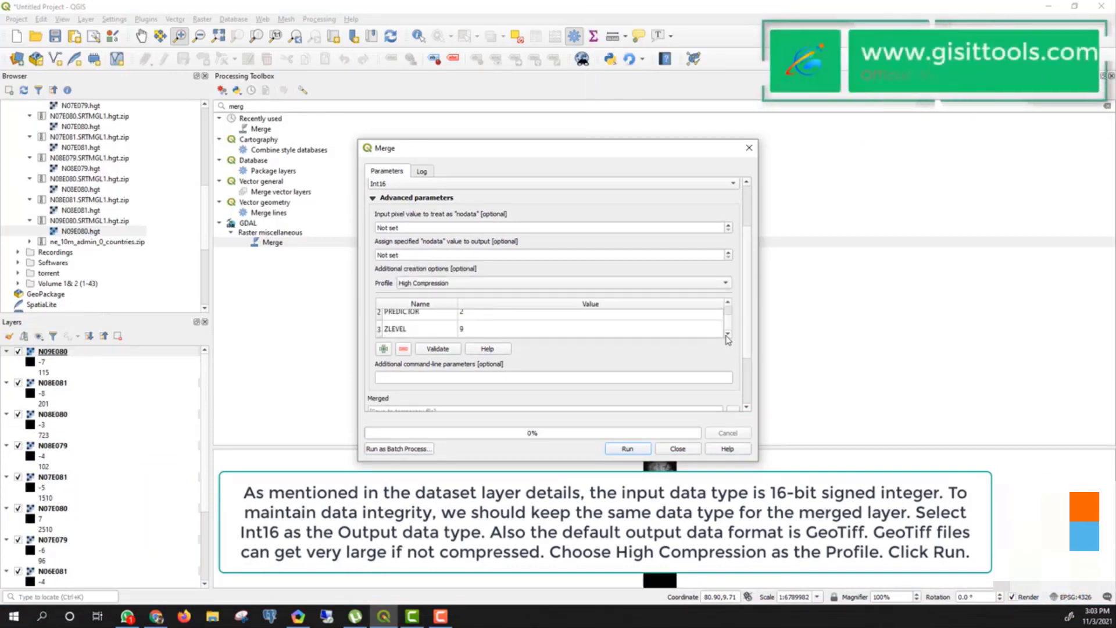
left_click(727, 304)
Run the merge with output to a temporary file and close the Merge dialog once it finishes.
scroll(750, 365, "down", 2)
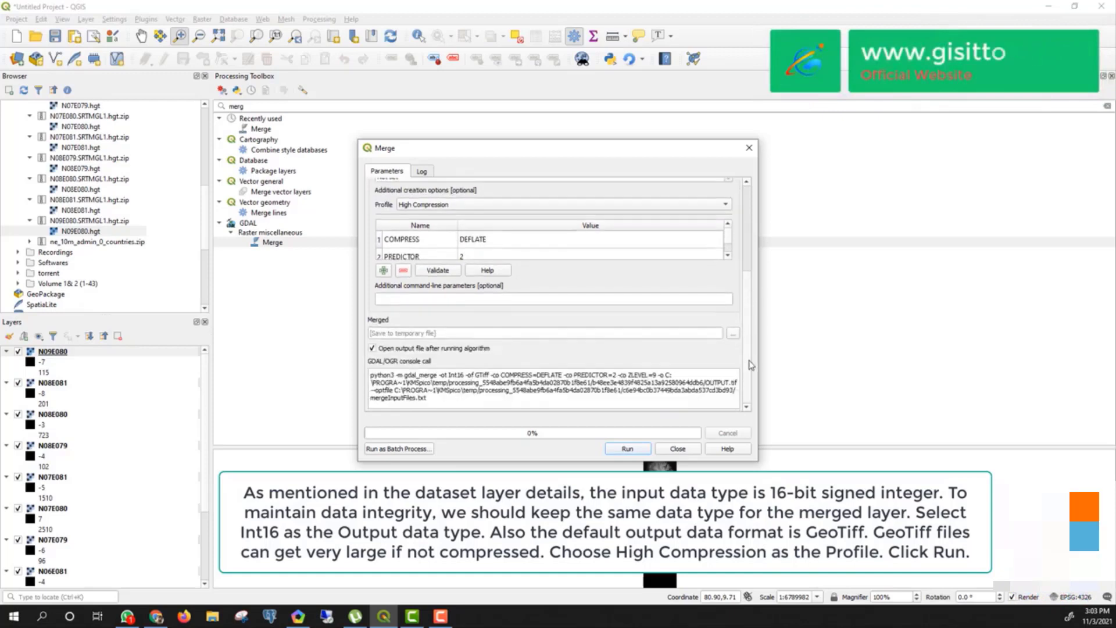
left_click(629, 449)
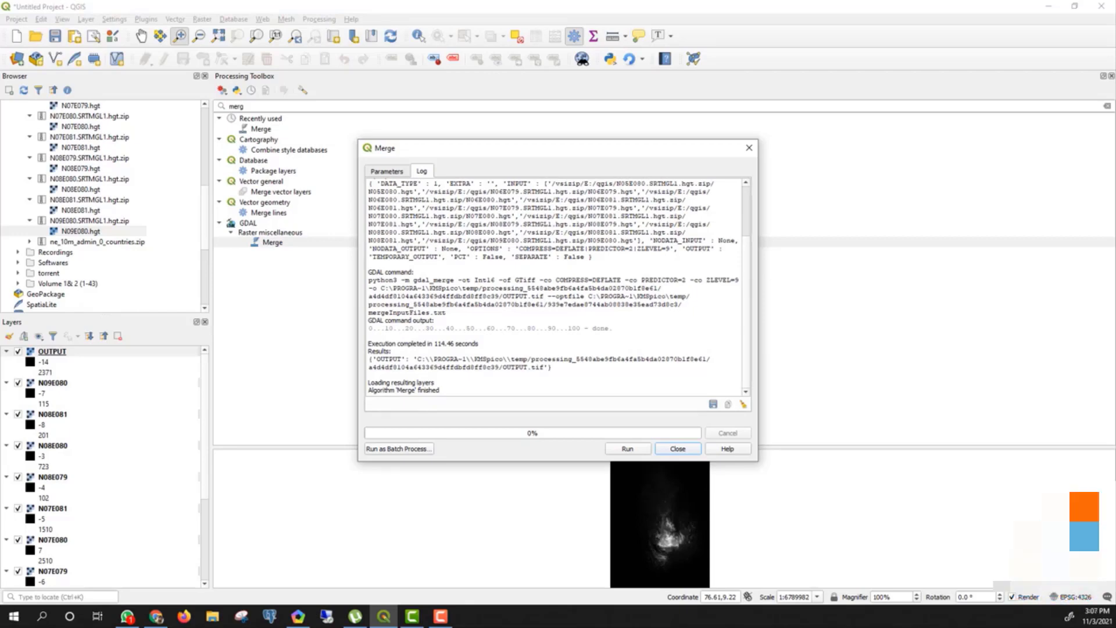
left_click(686, 453)
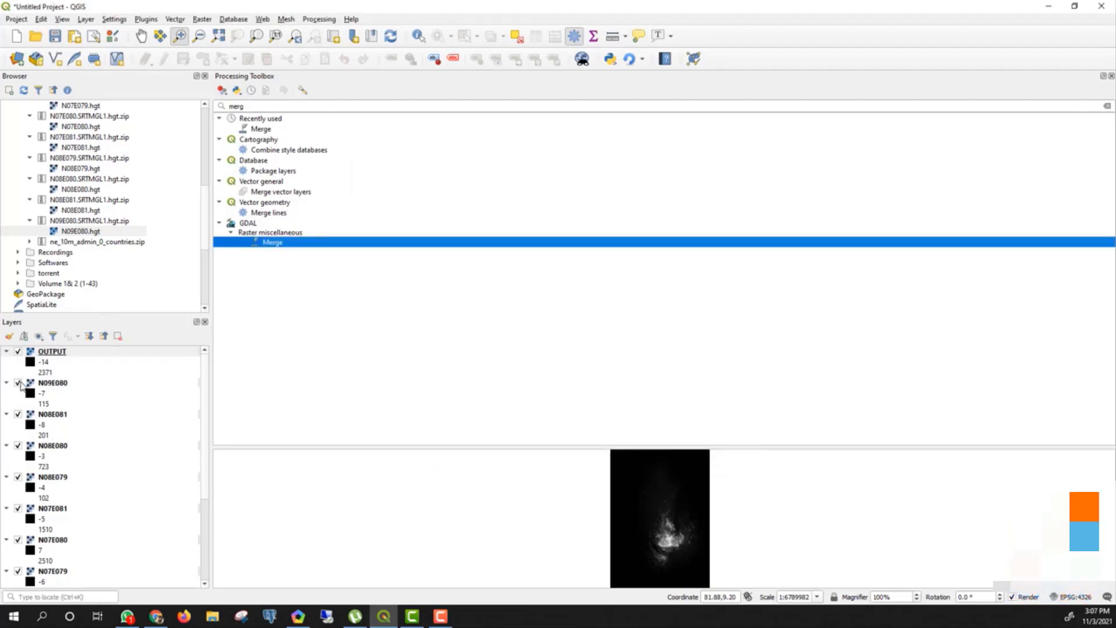
Hide all the individual SRTM tile layers, keeping only the merged OUTPUT layer visible, and close the Processing Toolbox.
left_click(18, 384)
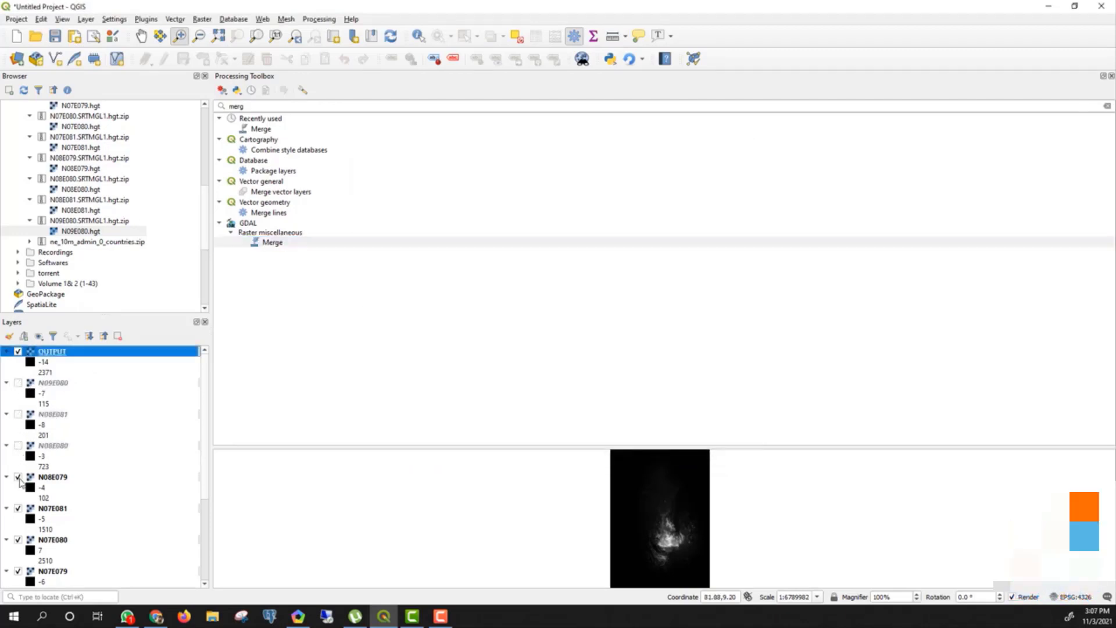
left_click_drag(206, 422, 212, 463)
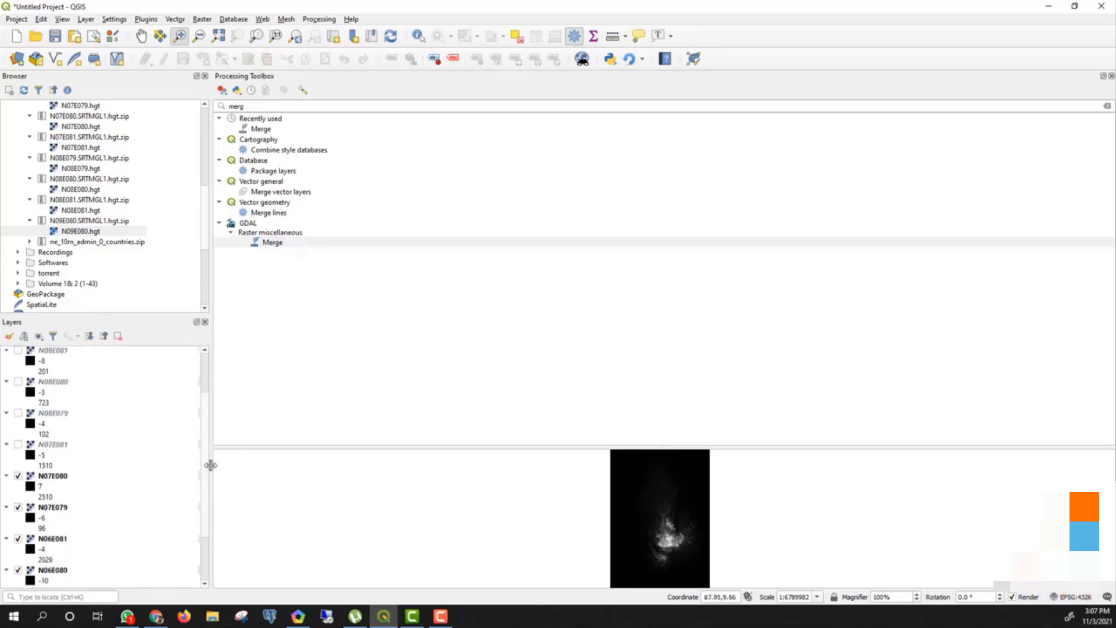
left_click(18, 405)
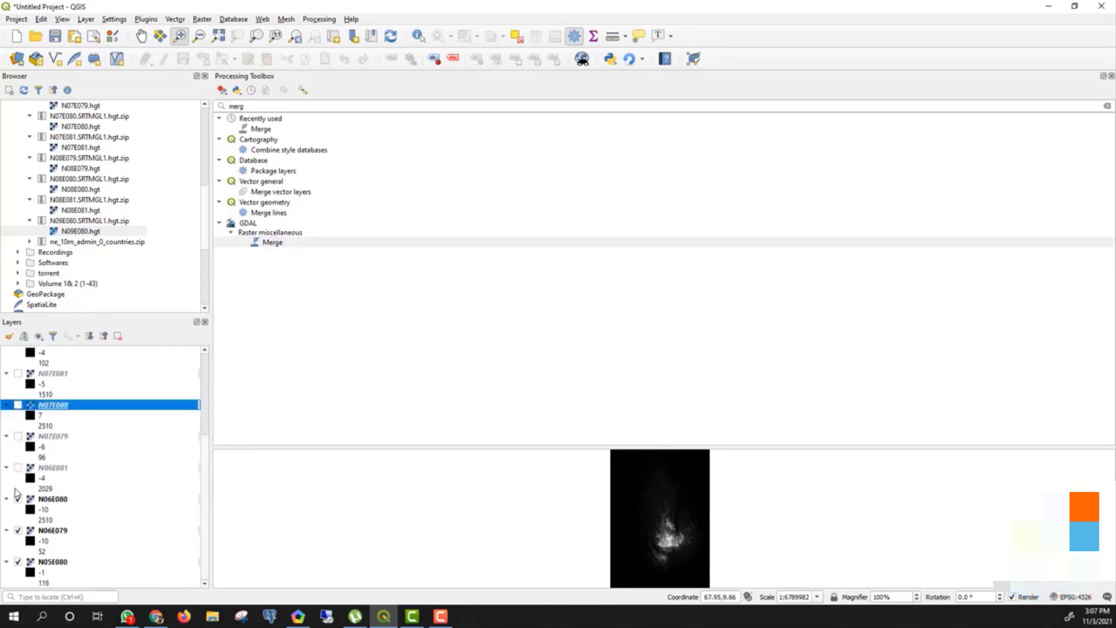
left_click(18, 562)
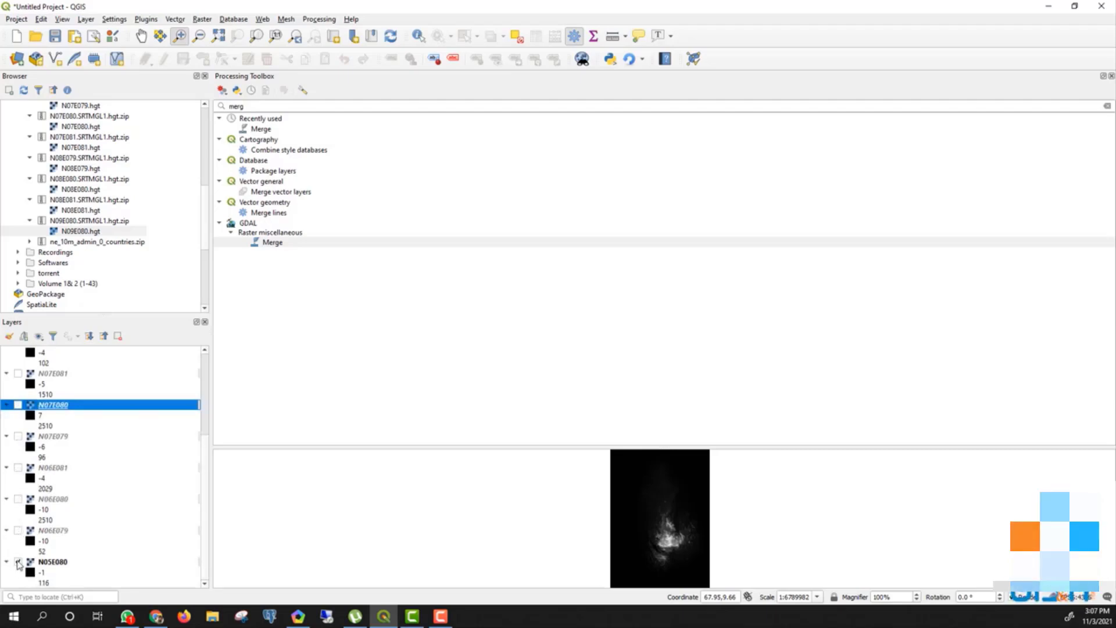
scroll(115, 429, "up", 4)
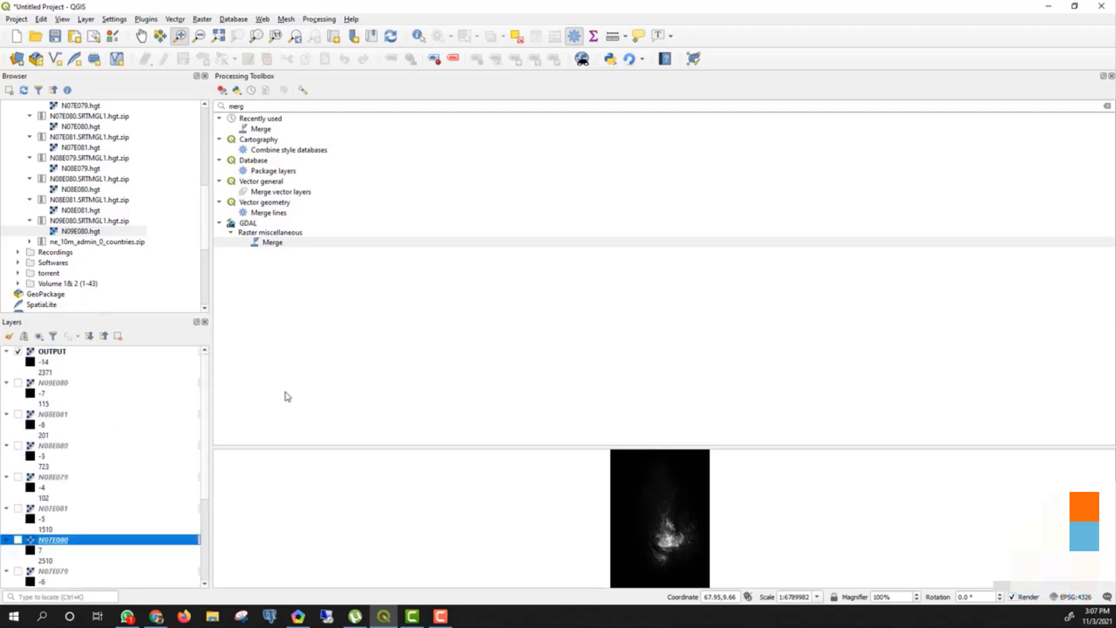
left_click(1111, 76)
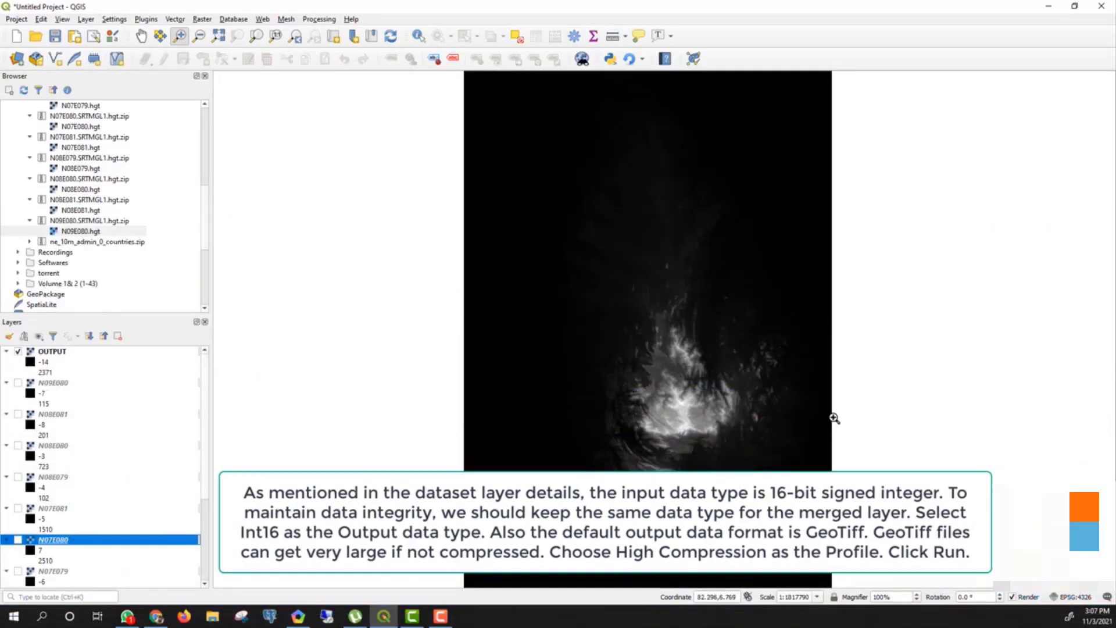
Style the merged OUTPUT layer with the Hillshade renderer and close the layer styling settings.
left_click_drag(540, 284, 790, 512)
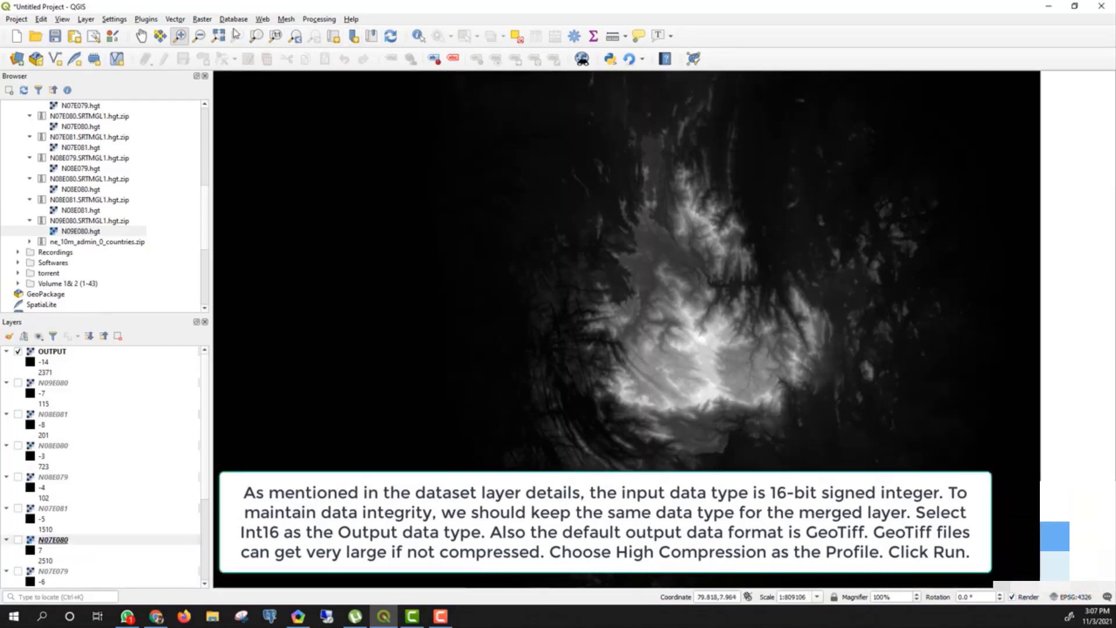
left_click(671, 237)
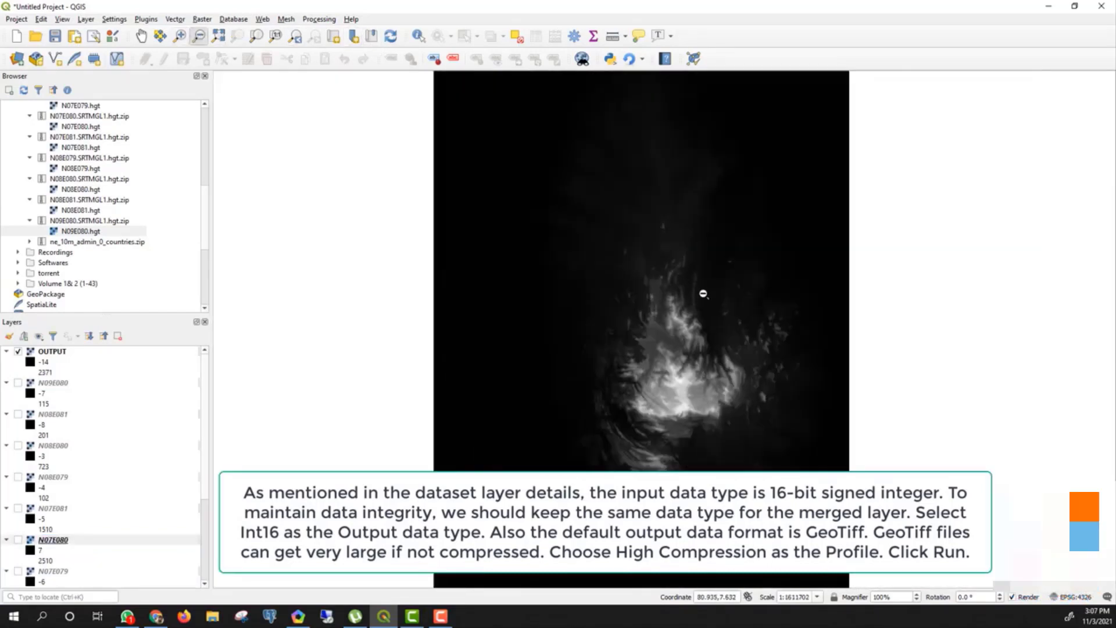
left_click(702, 292)
left_click(54, 352)
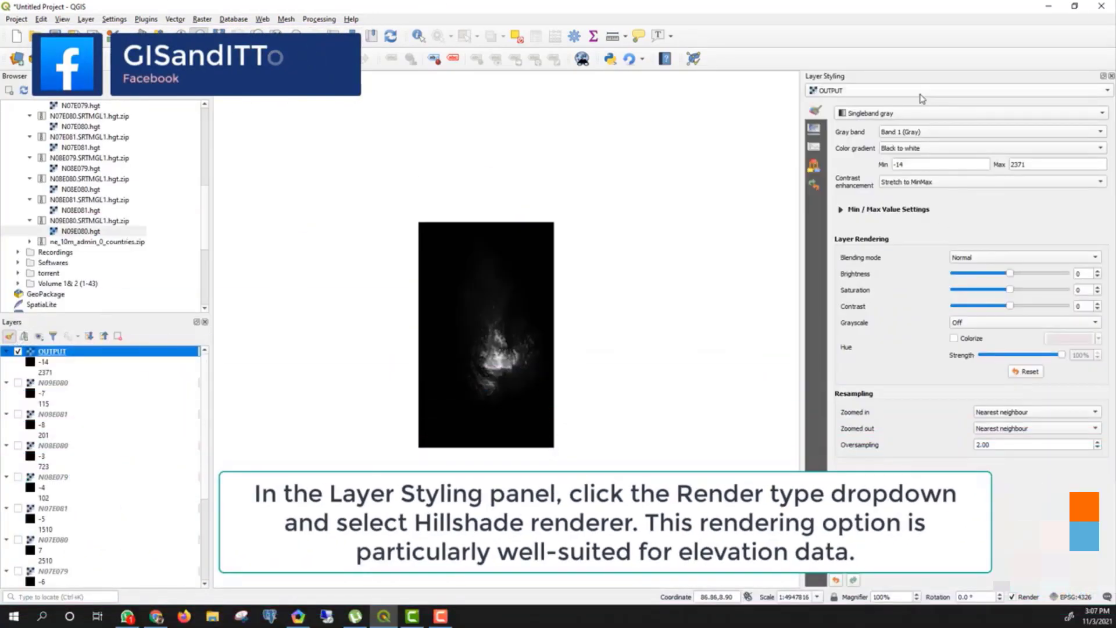
left_click(919, 119)
left_click(875, 138)
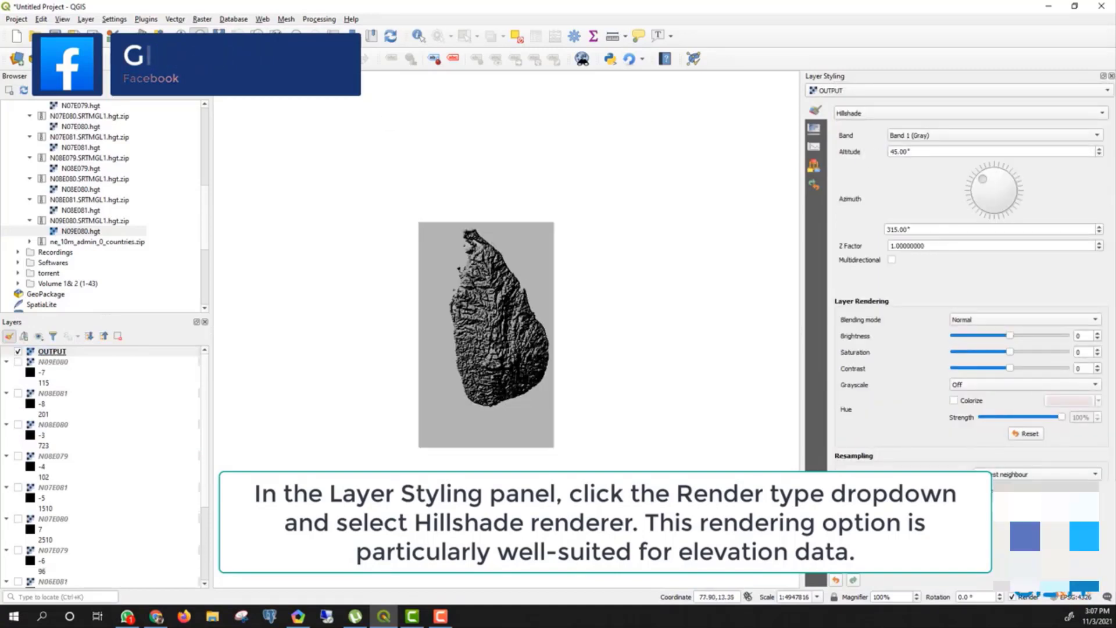
left_click_drag(420, 230, 572, 448)
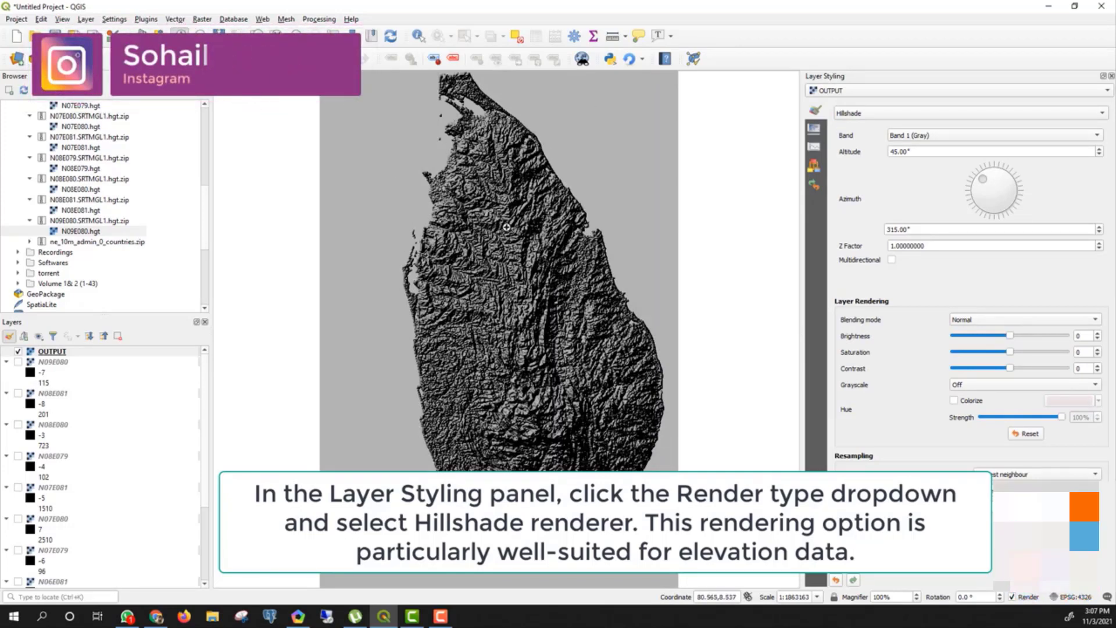
left_click(1112, 76)
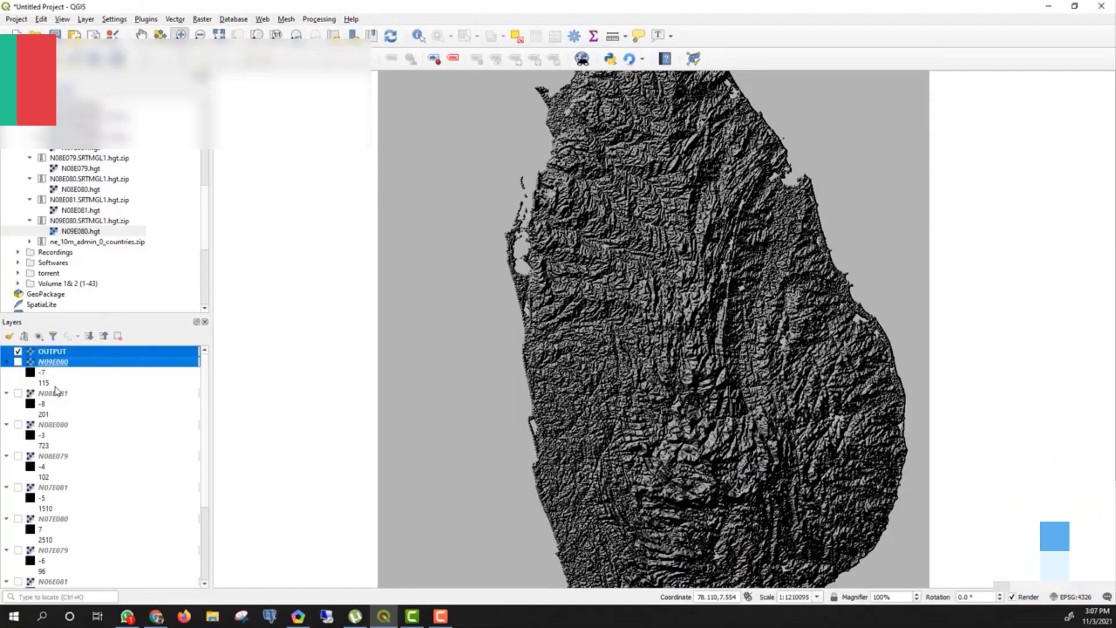
Remove all the individual SRTM tile layers, N05E080 through N09E080, from the project, keeping only the merged OUTPUT layer.
left_click(63, 352)
left_click(65, 368)
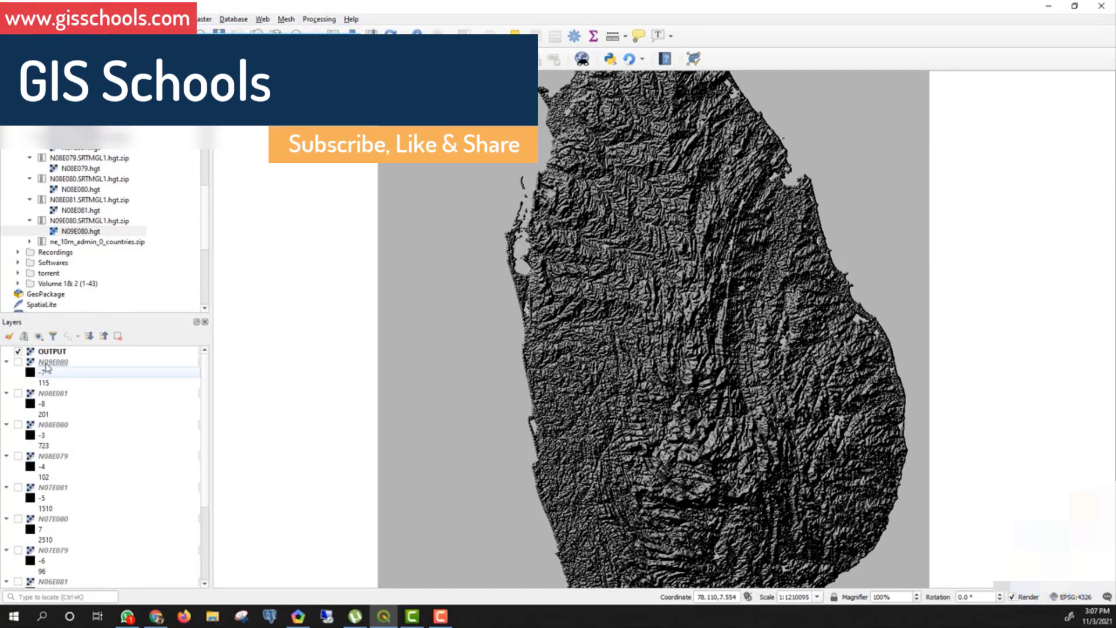
left_click(61, 363)
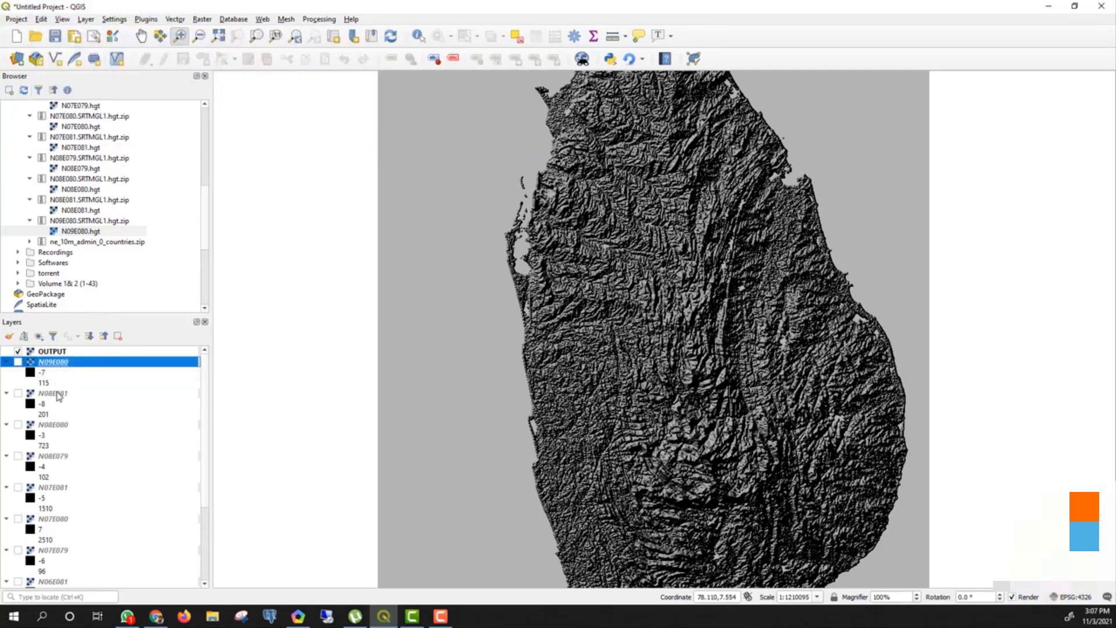
left_click(58, 394, "ctrl")
left_click(66, 426, "ctrl")
left_click(71, 457, "ctrl")
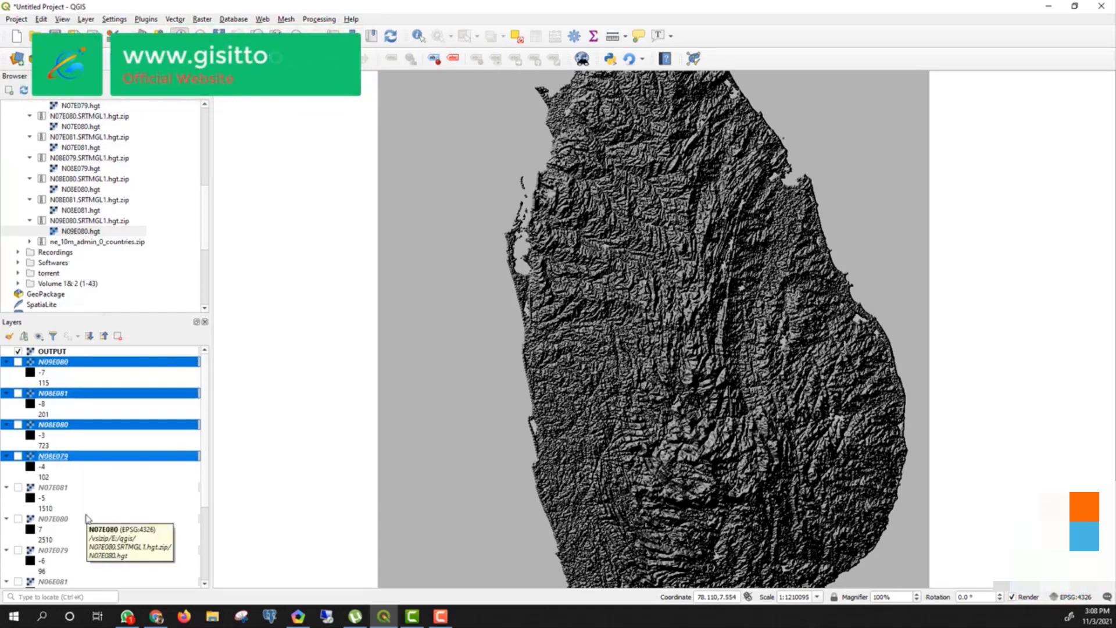
left_click(53, 487, "ctrl")
left_click(53, 519, "ctrl")
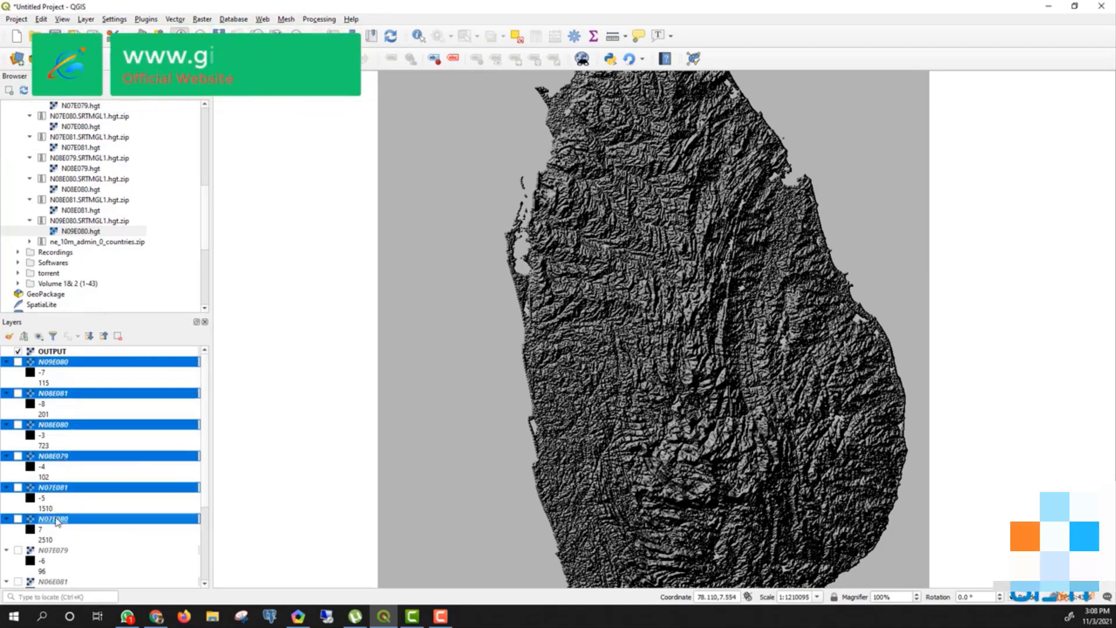
left_click(64, 552, "ctrl")
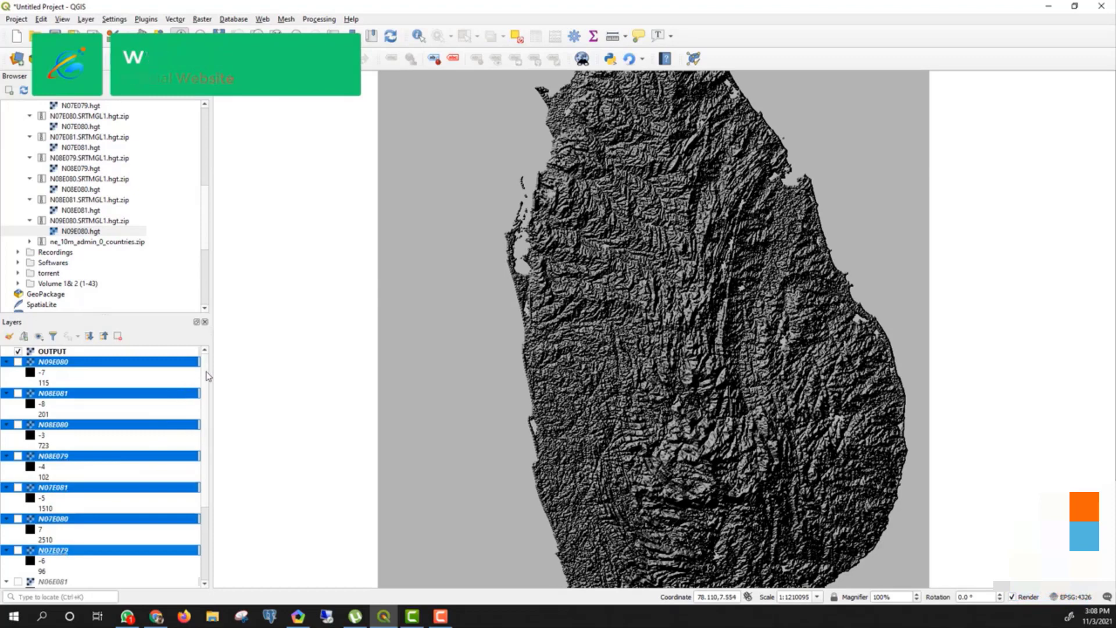
scroll(146, 465, "down", 4)
left_click(51, 469, "ctrl")
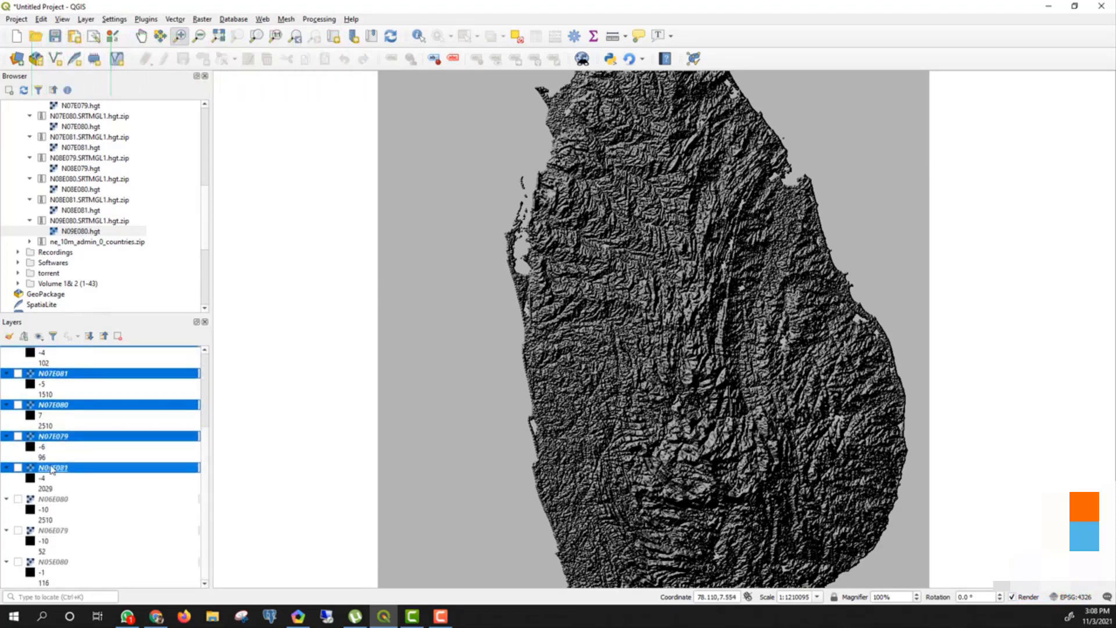
left_click(53, 500, "ctrl")
left_click(53, 531, "ctrl")
left_click(55, 562, "ctrl")
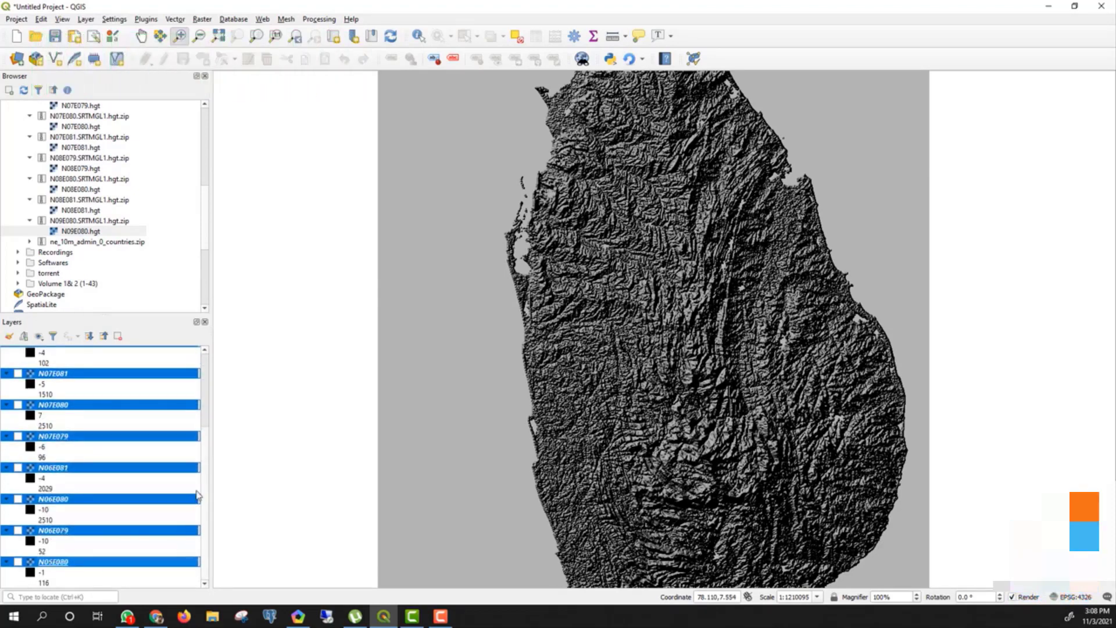
right_click(64, 473)
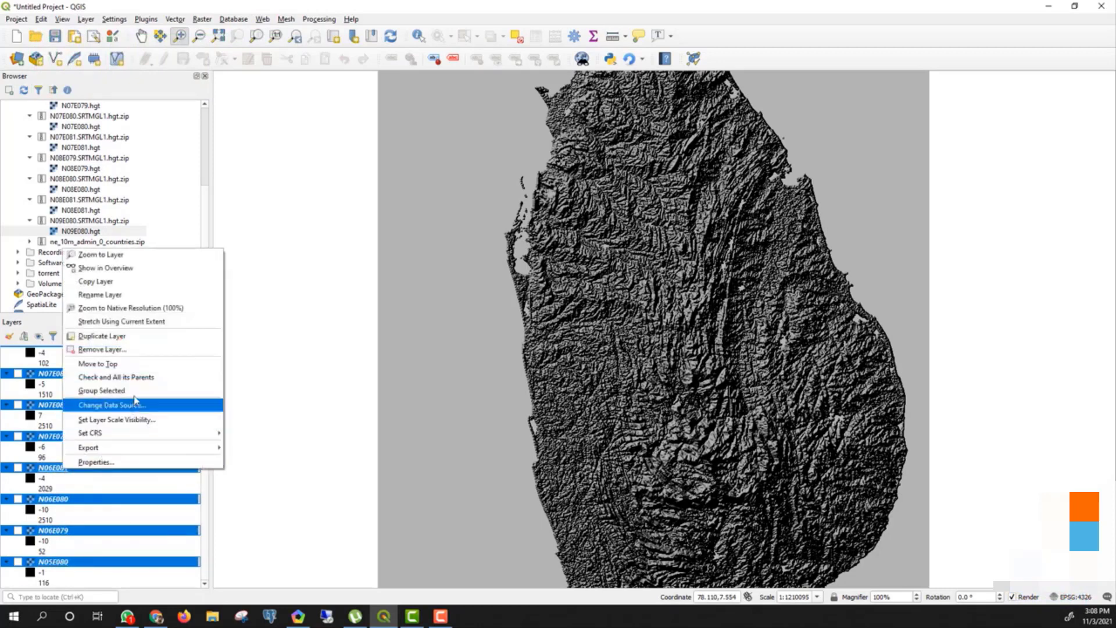
left_click(110, 349)
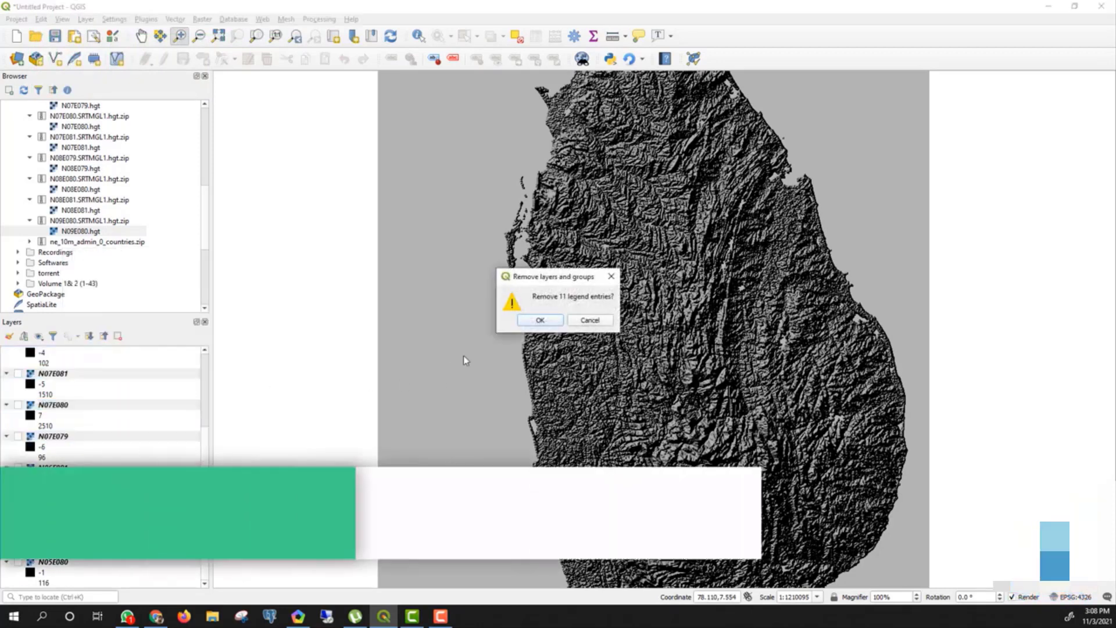
key("Return")
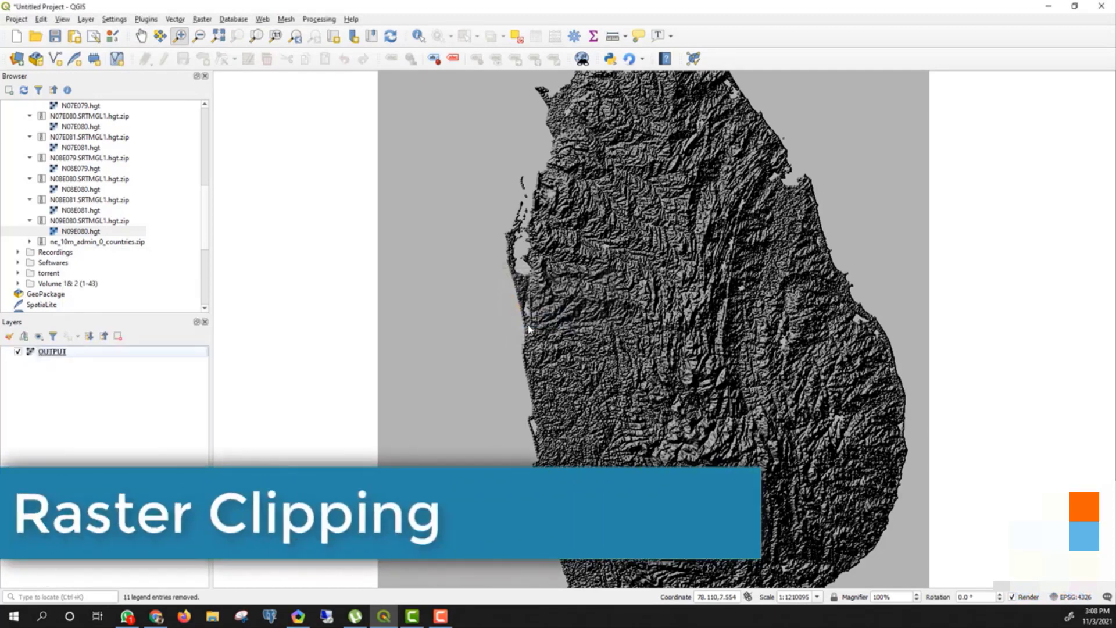
Add the ne_10m_admin_0_countries.shp boundary layer from its zip archive to the project above OUTPUT.
left_click(17, 352)
left_click(17, 352)
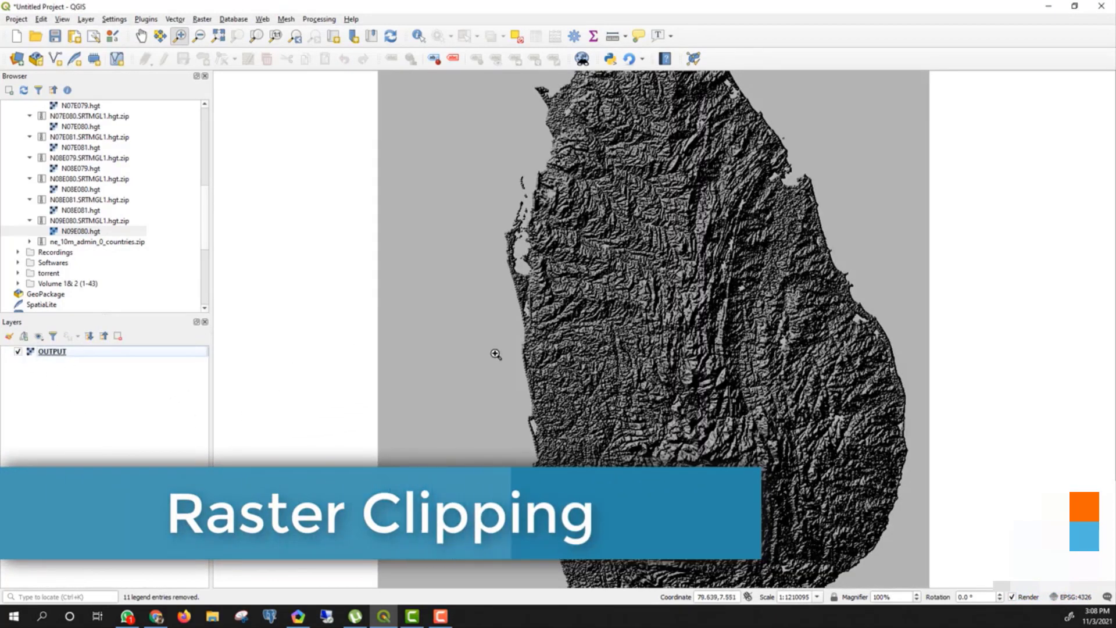
left_click(198, 36)
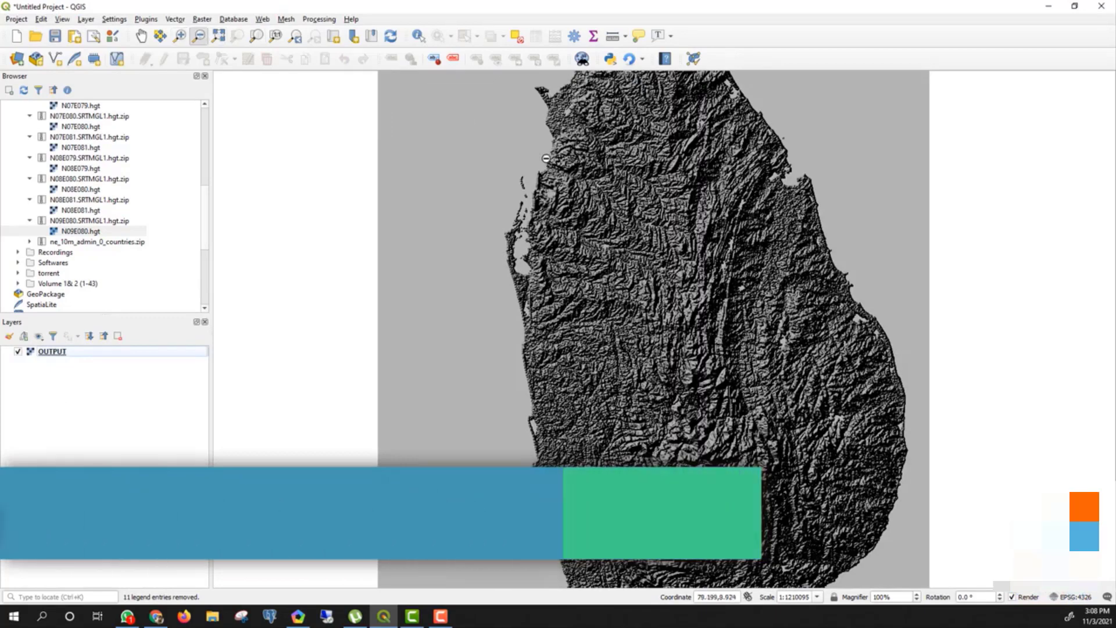
left_click(678, 317)
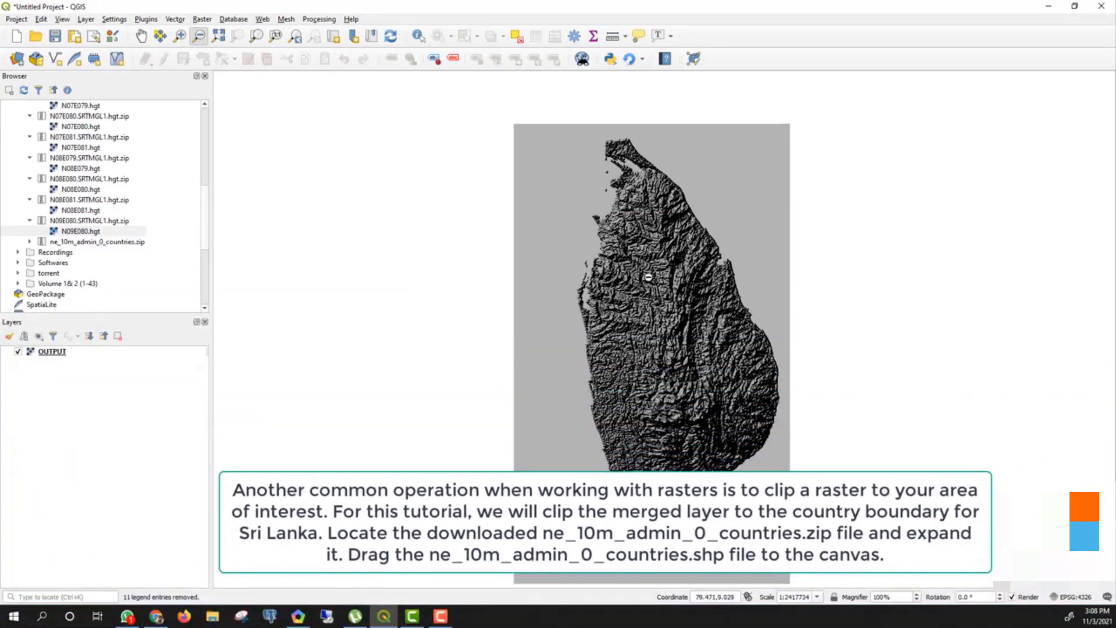
left_click(29, 242)
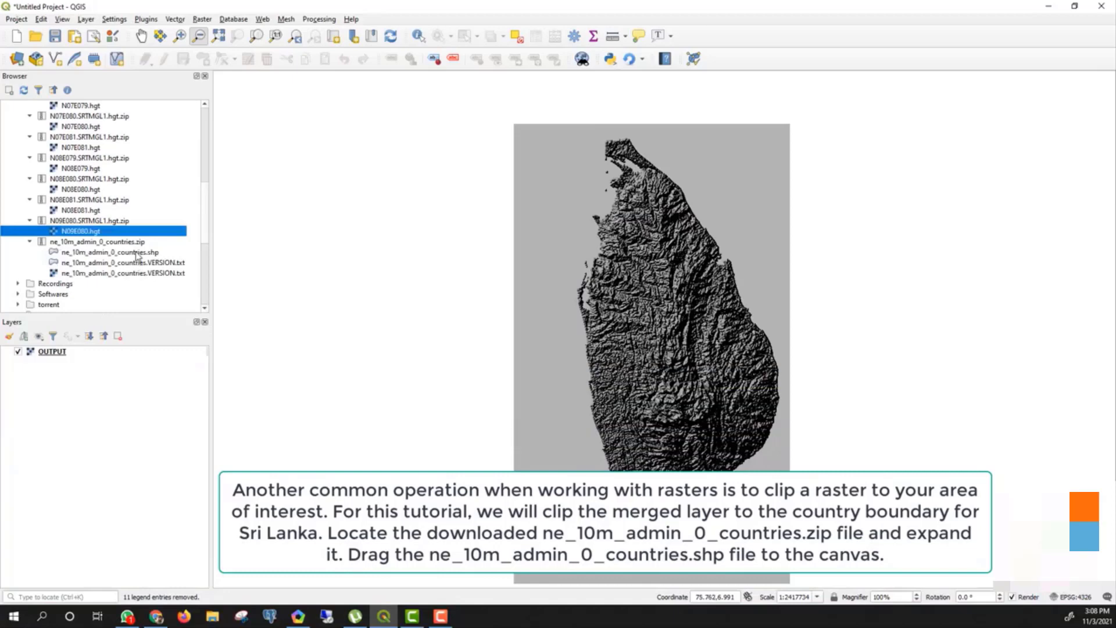
left_click_drag(137, 254, 115, 478)
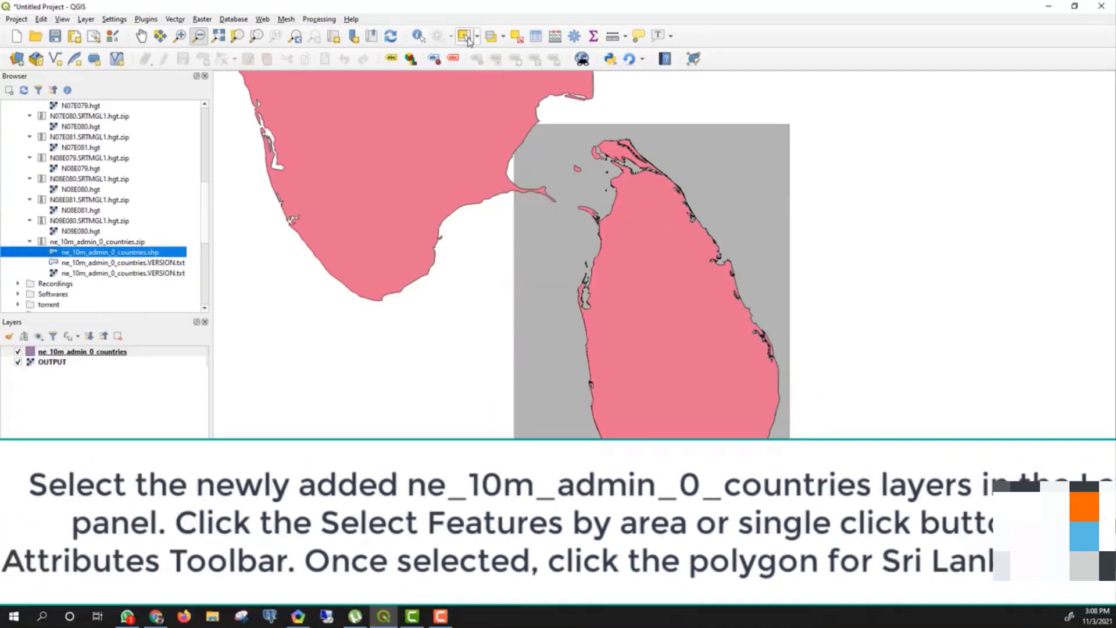
Select the Sri Lanka polygon in the ne_10m_admin_0_countries layer and hide the OUTPUT layer.
left_click(476, 36)
left_click(476, 50)
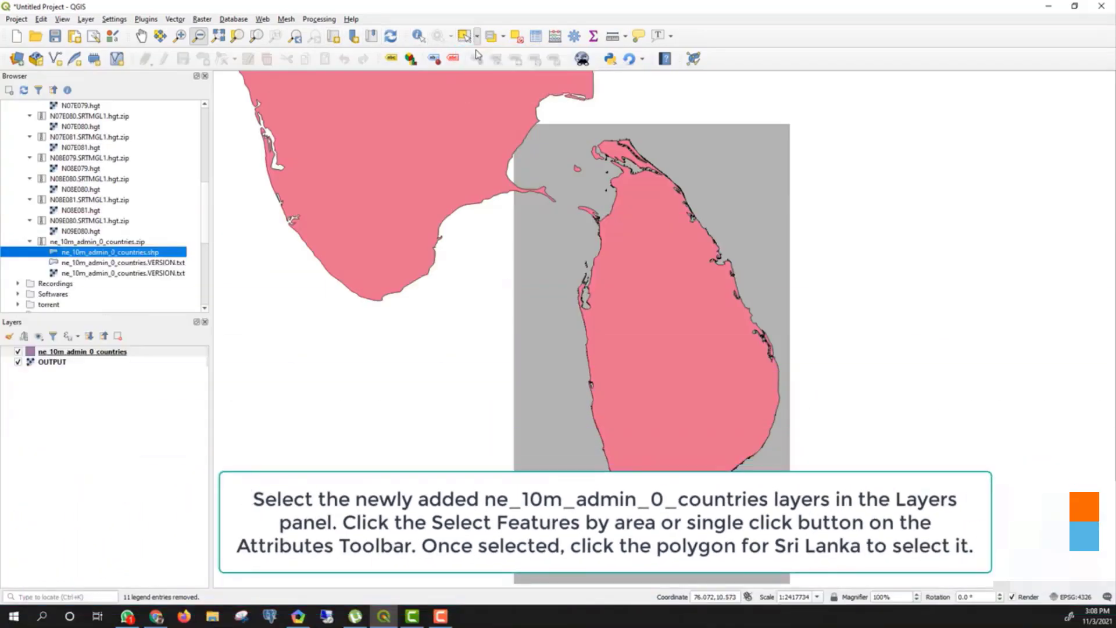
left_click(643, 350)
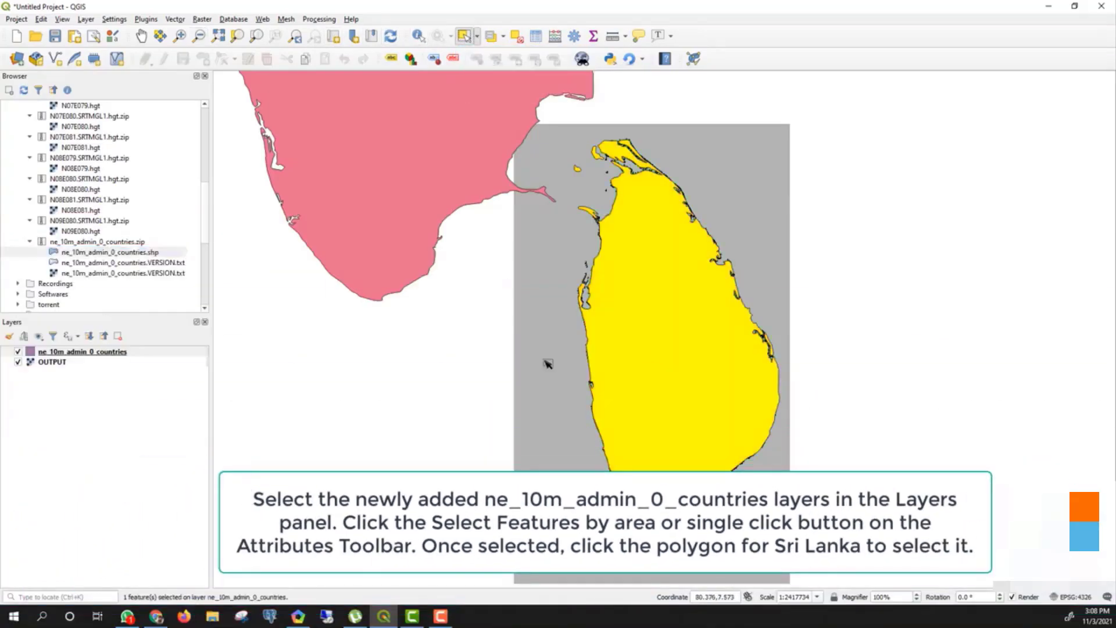
left_click(18, 361)
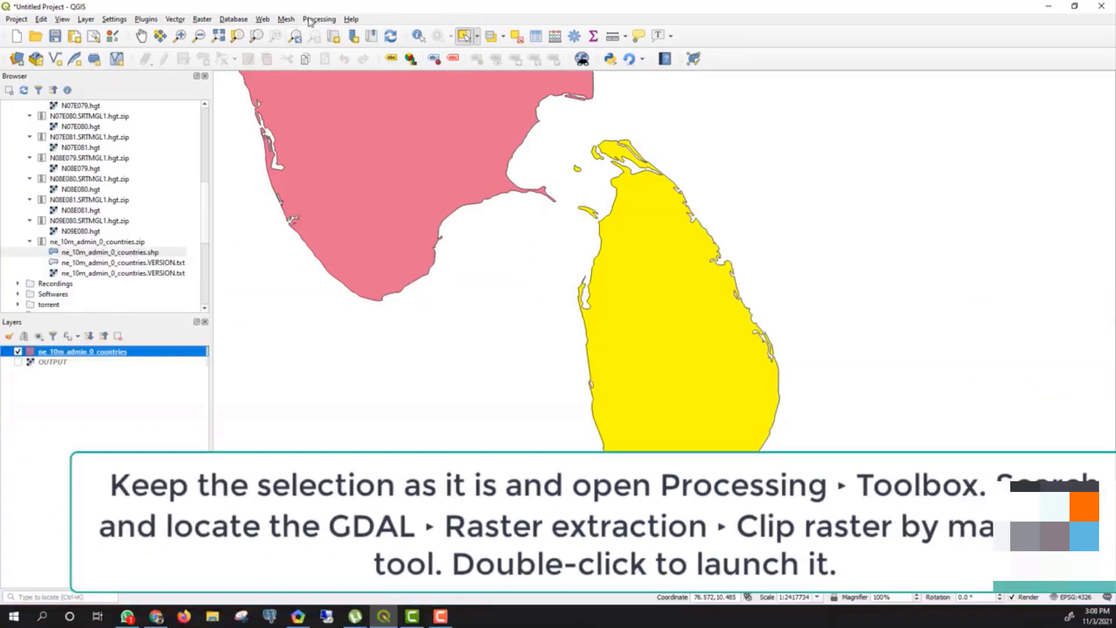
Search the processing algorithms for "raster ext" and open GDAL's Clip raster by mask layer tool.
left_click(310, 19)
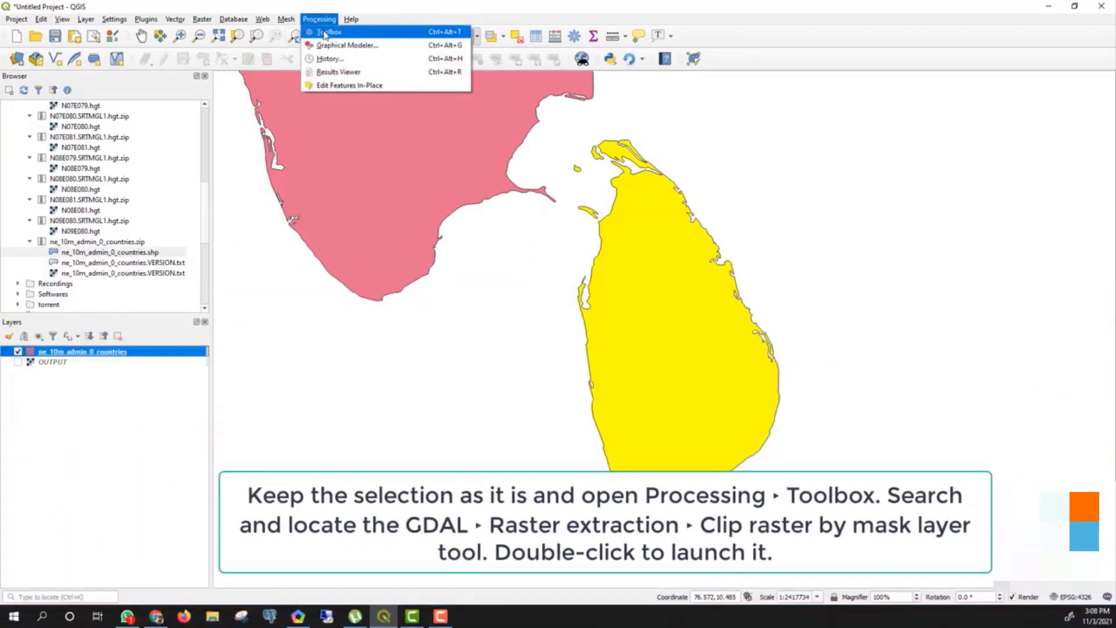
left_click(329, 32)
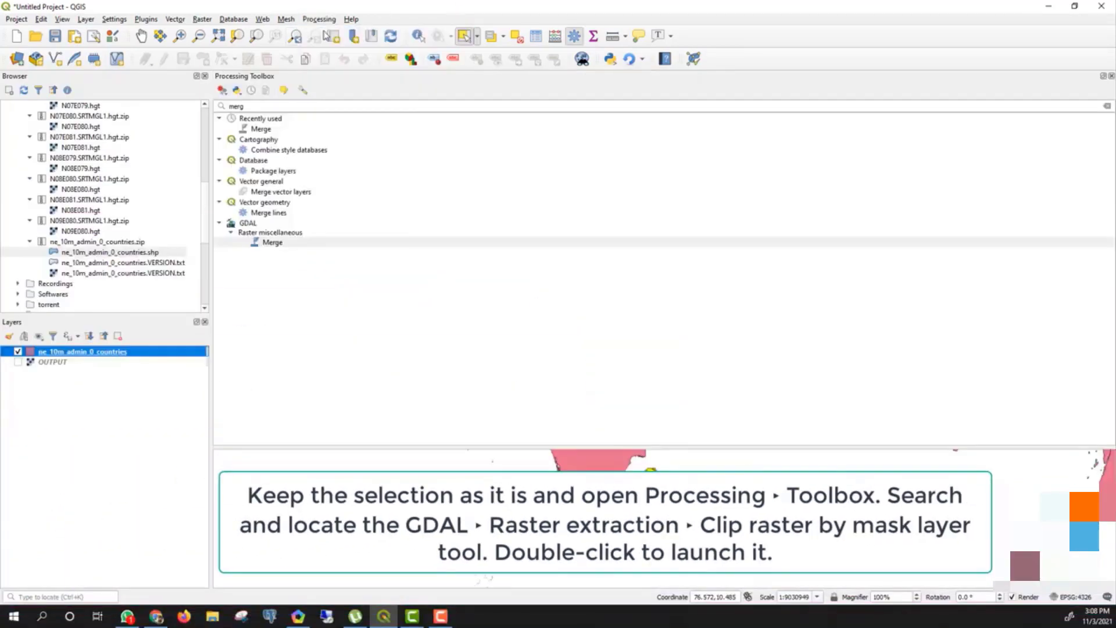
double_click(235, 106)
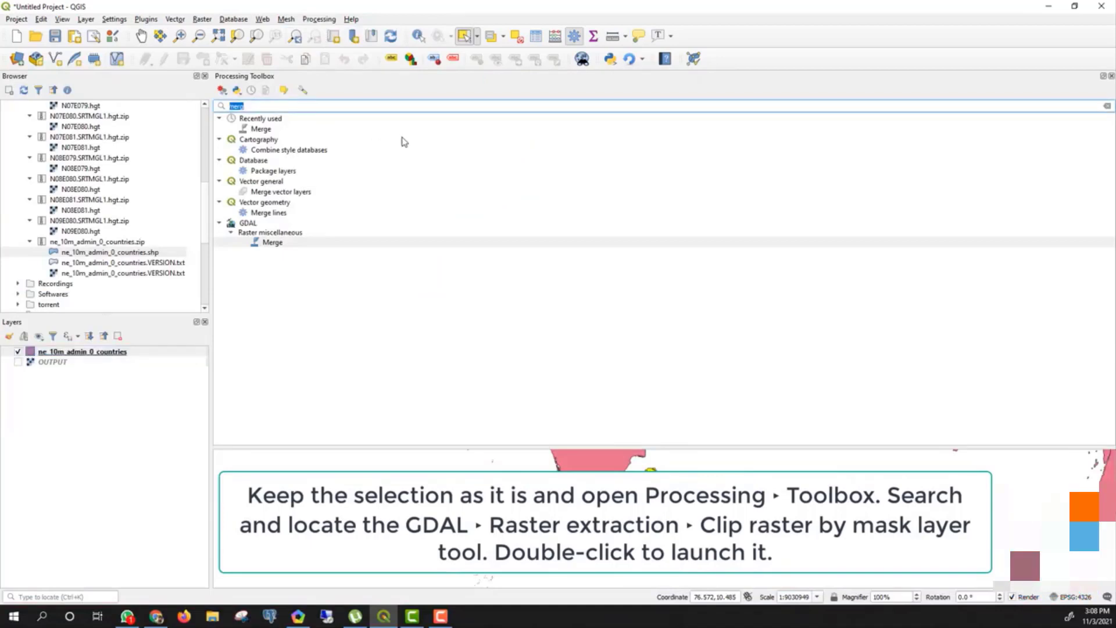
type("rast")
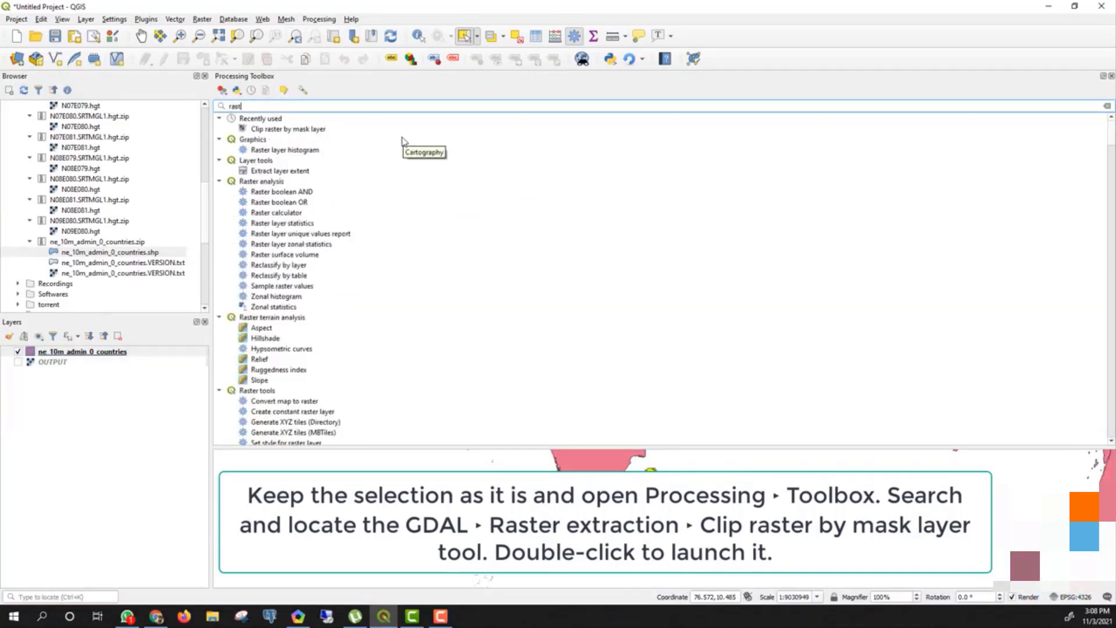
type("er ext")
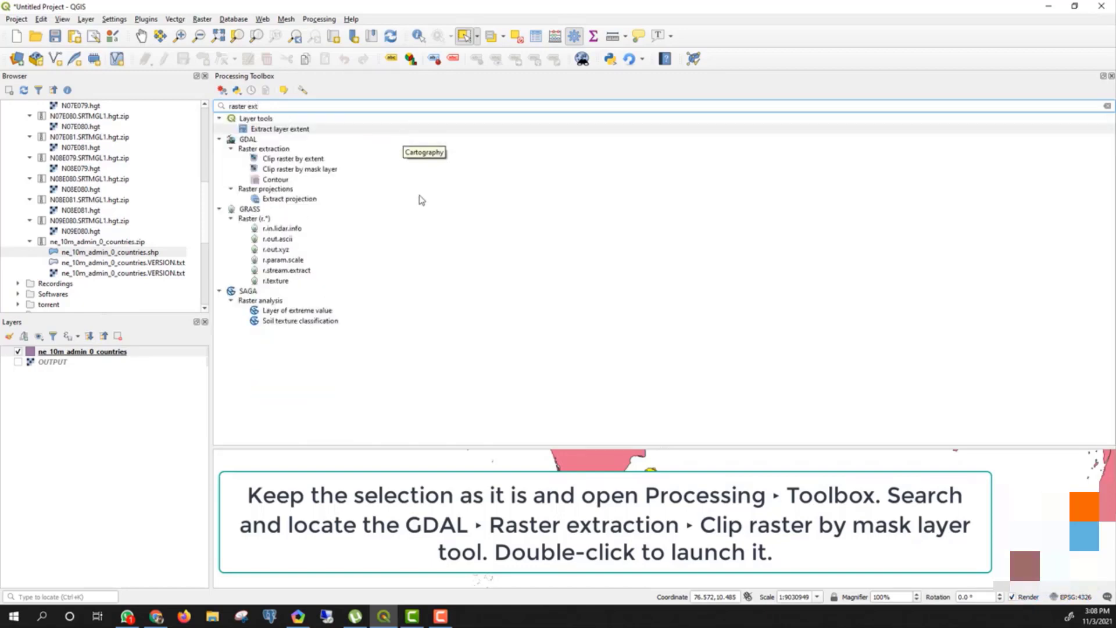
left_click(291, 171)
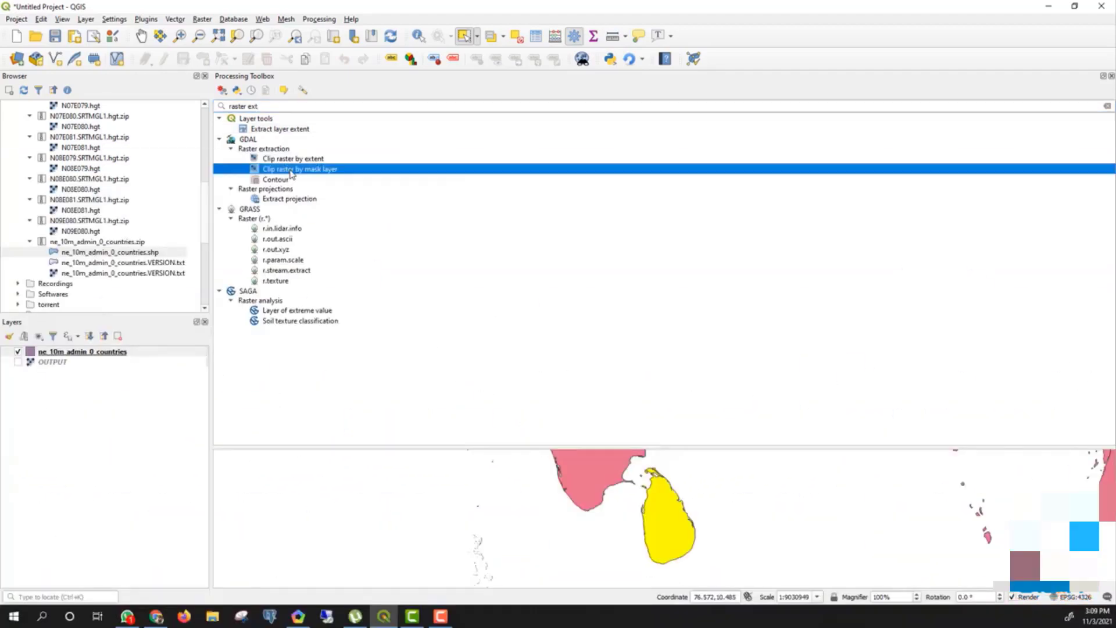
double_click(291, 171)
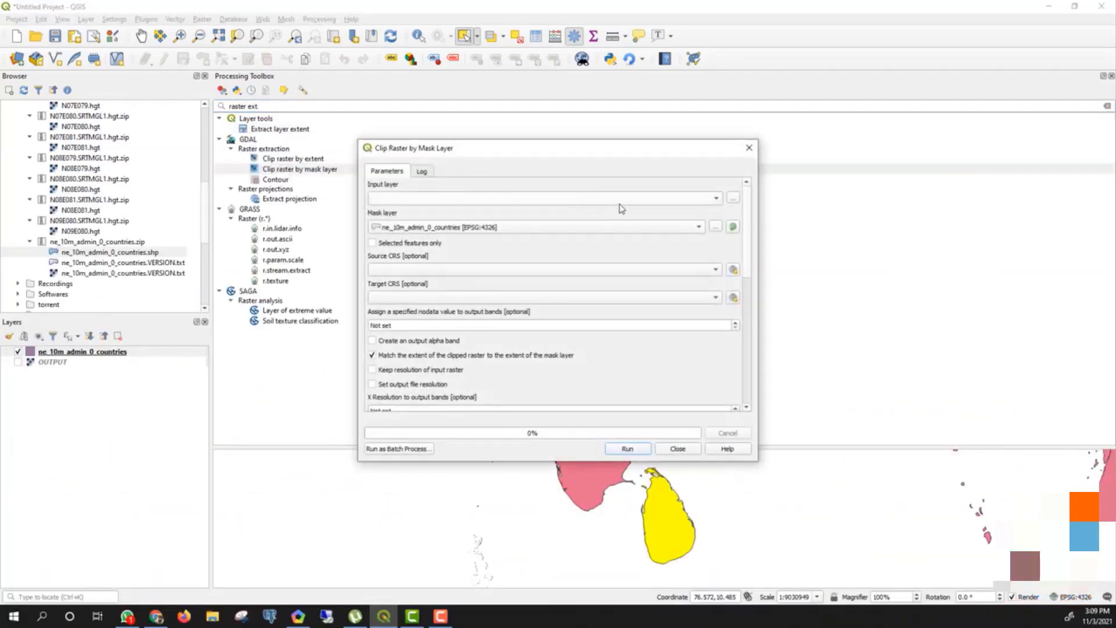
Set OUTPUT as the clip input, restrict the mask to selected features only, and set source and target CRS to the project's EPSG:4326 - WGS 84.
left_click(714, 199)
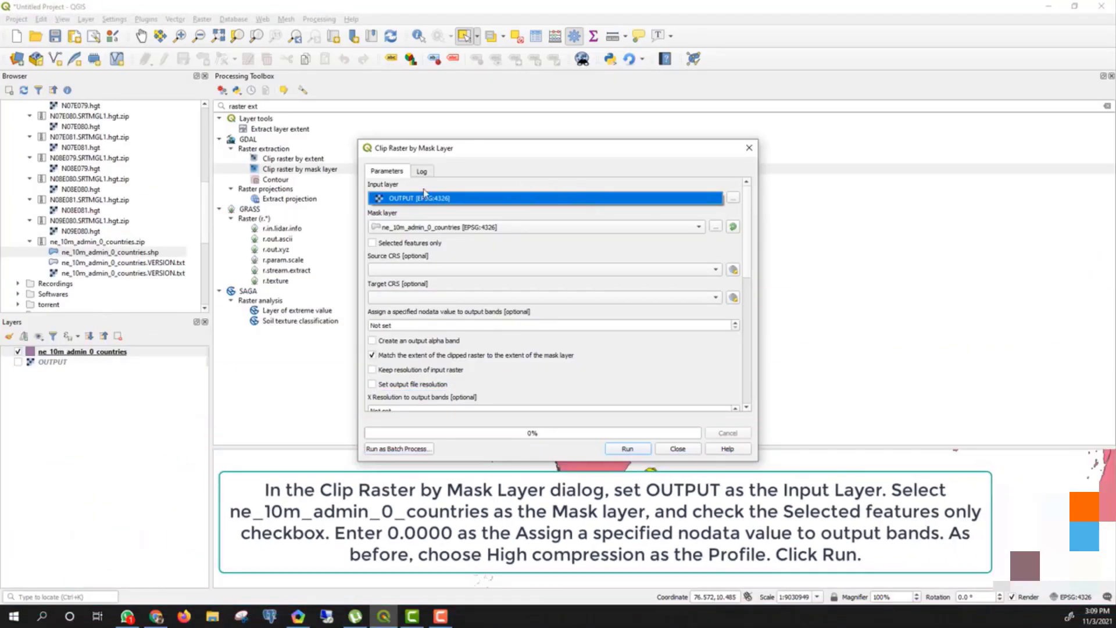
left_click(416, 200)
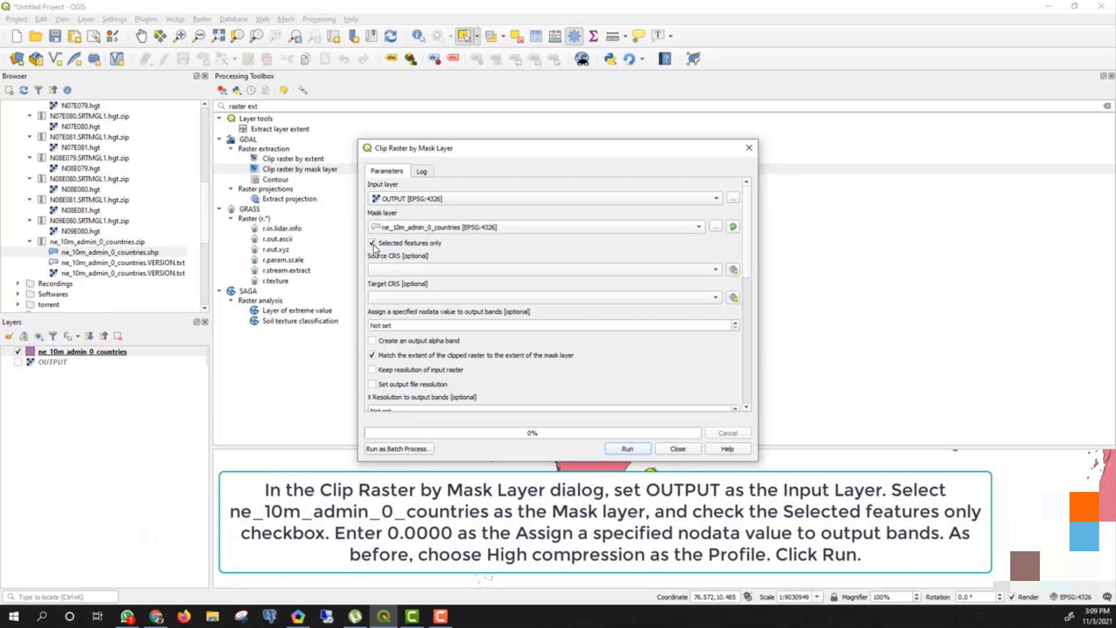
left_click(716, 271)
left_click(610, 281)
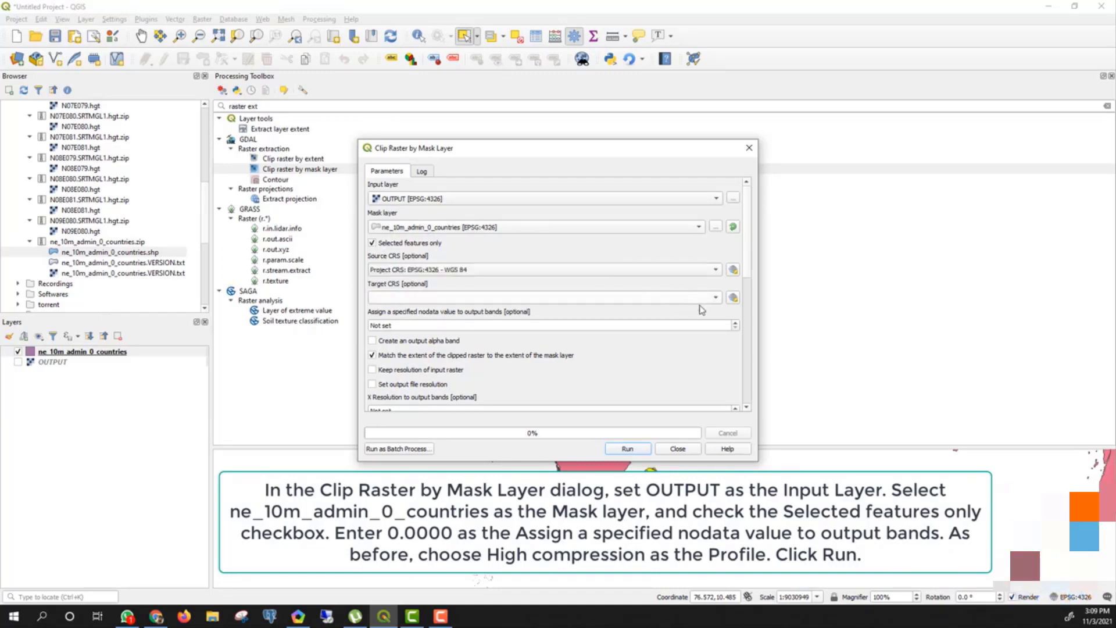
left_click(710, 298)
left_click(591, 310)
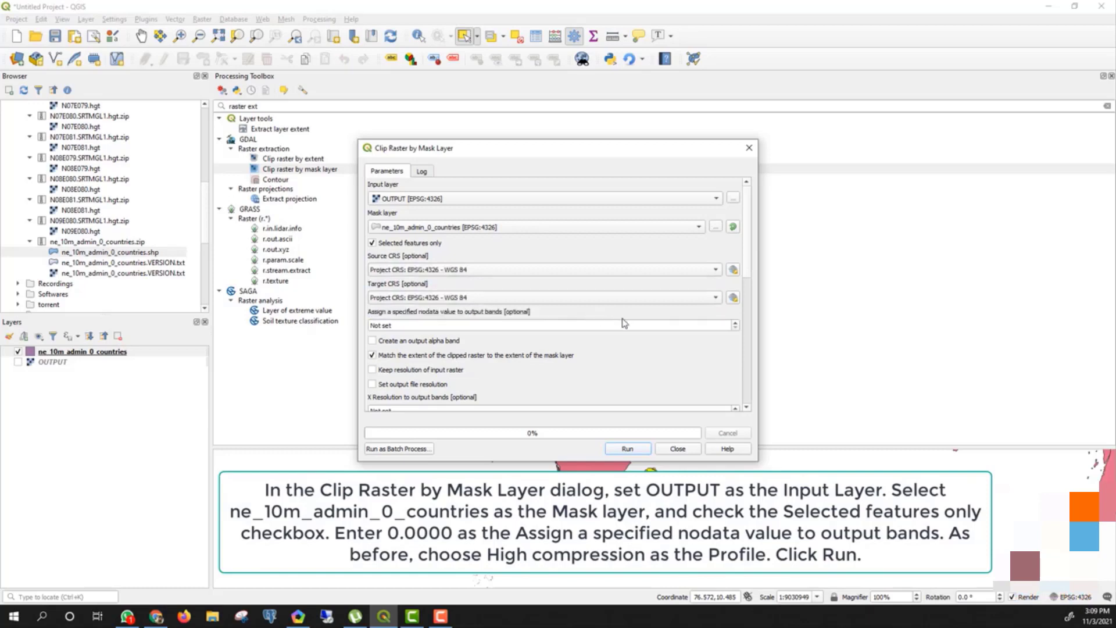
Assign 0 as the nodata value for the clip's output bands and choose the High Compression profile.
left_click(388, 327)
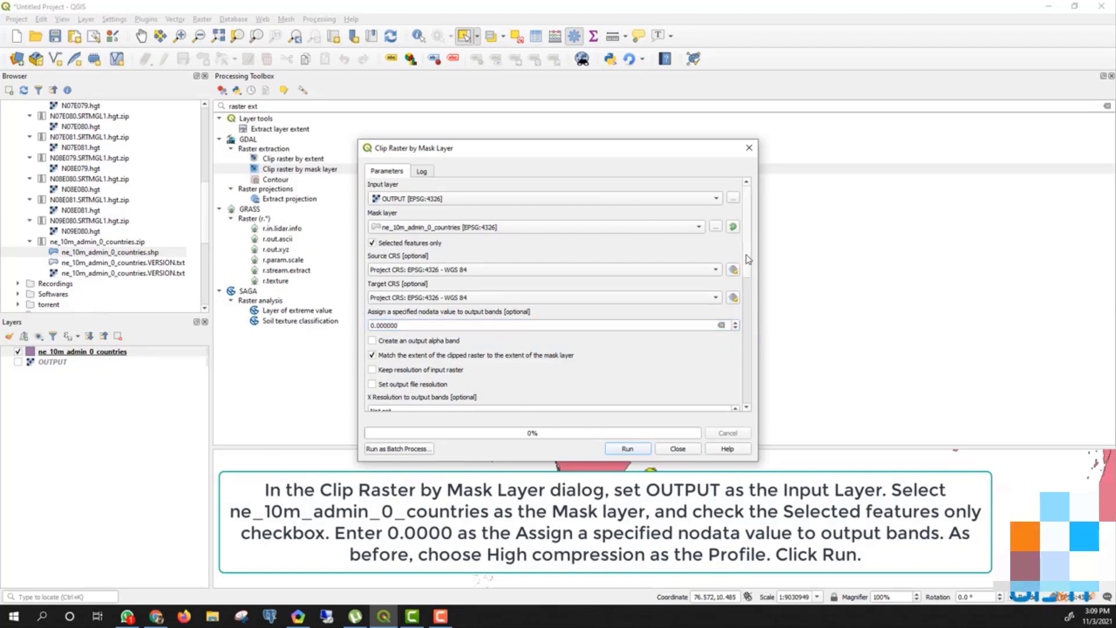
scroll(737, 324, "down", 5)
scroll(737, 324, "down", 2)
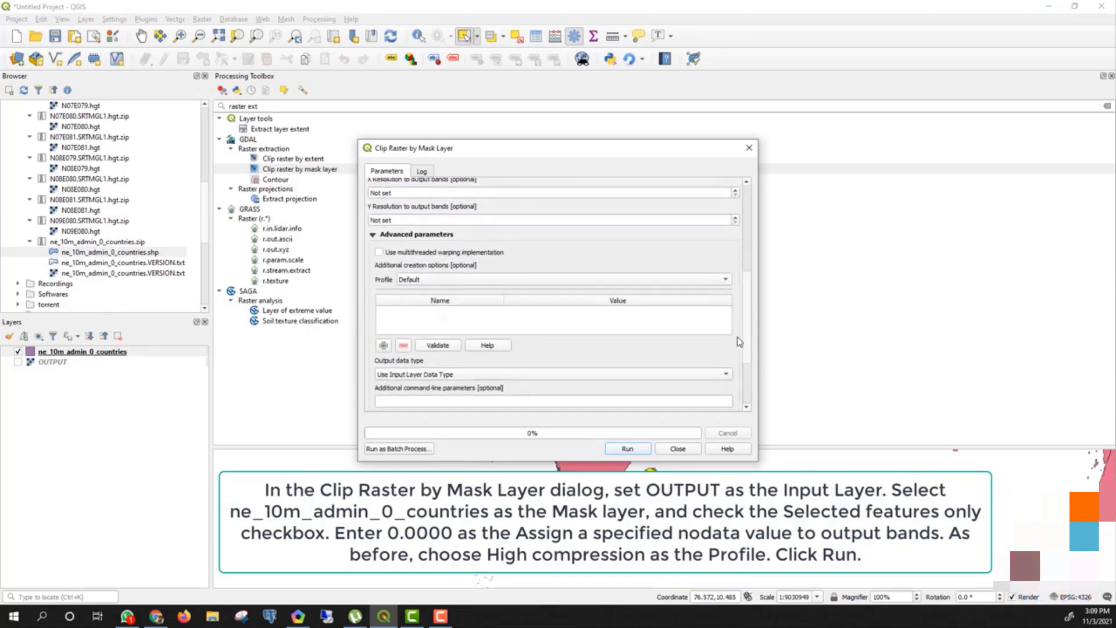
left_click(665, 281)
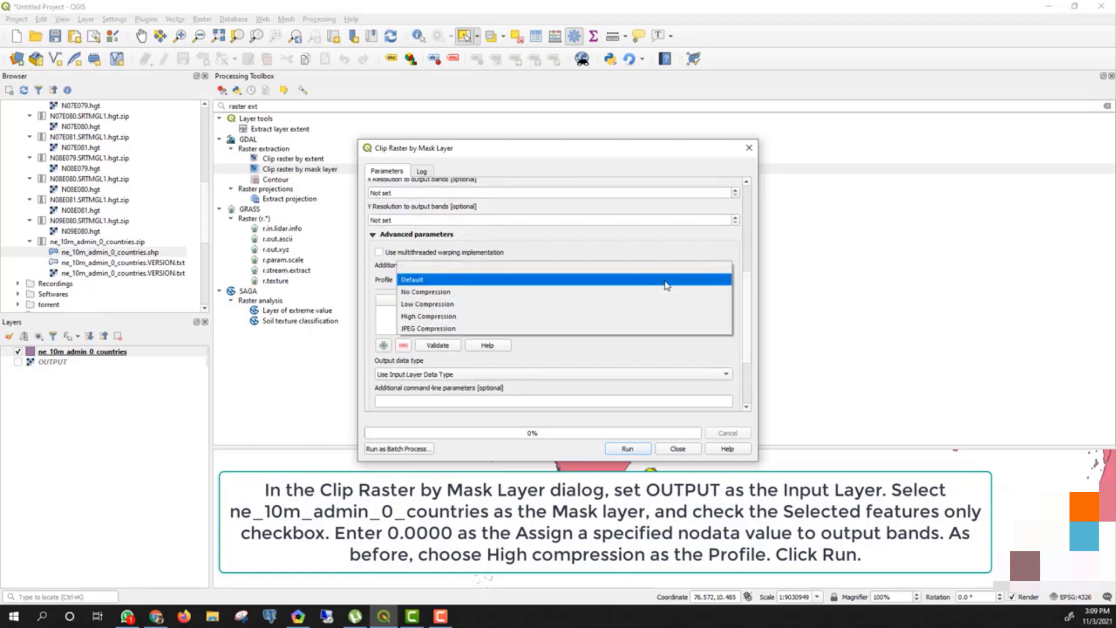
left_click(494, 316)
scroll(750, 308, "up", 2)
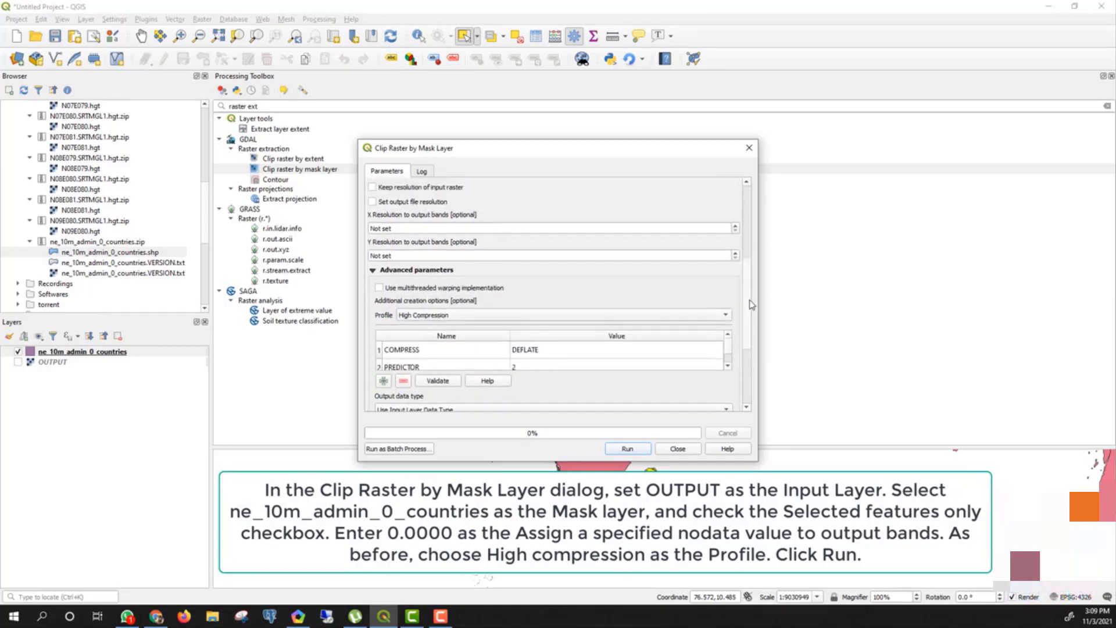
Run the clip with its output saved to a temporary file, and close the dialog.
left_click_drag(750, 301, 742, 403)
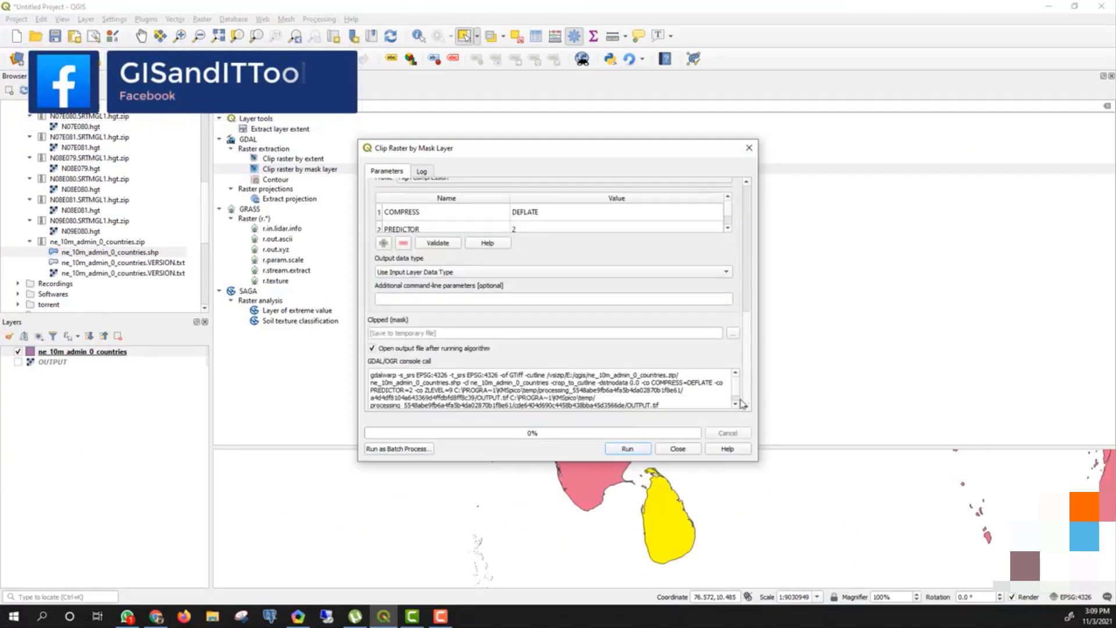
left_click(632, 451)
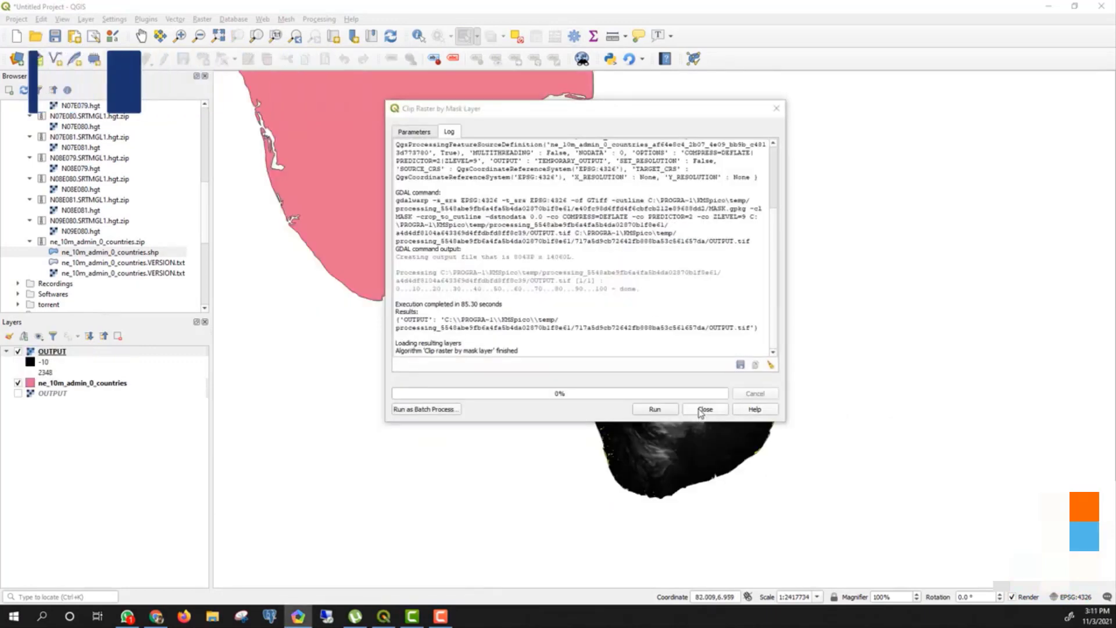
left_click(702, 408)
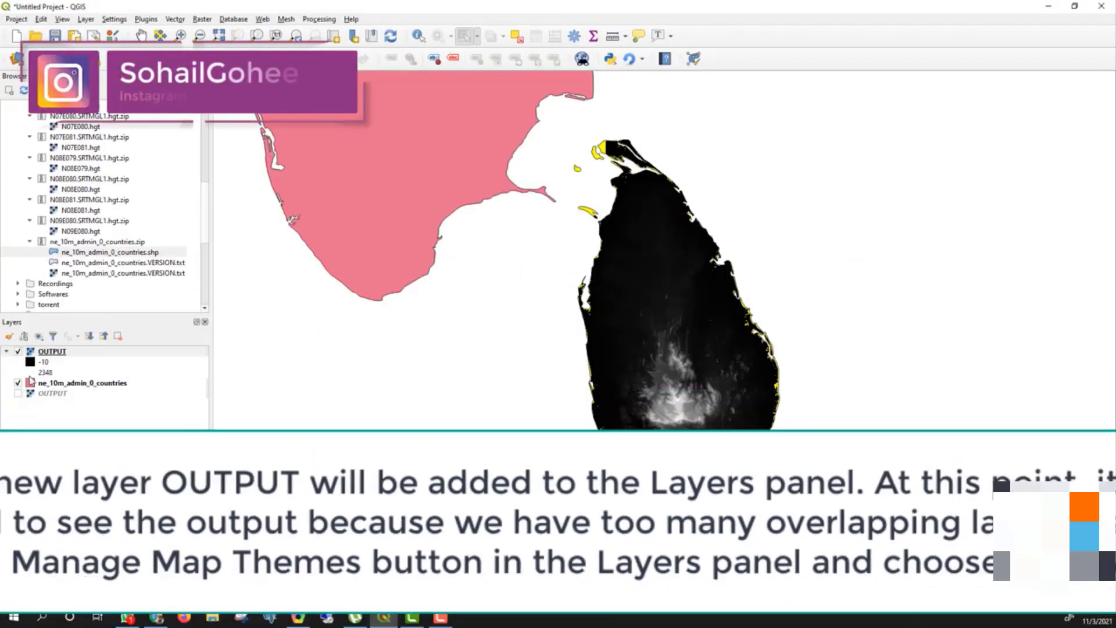
Hide the ne_10m_admin_0_countries layer and briefly show the merged OUTPUT layer beneath the clipped raster.
left_click(17, 383)
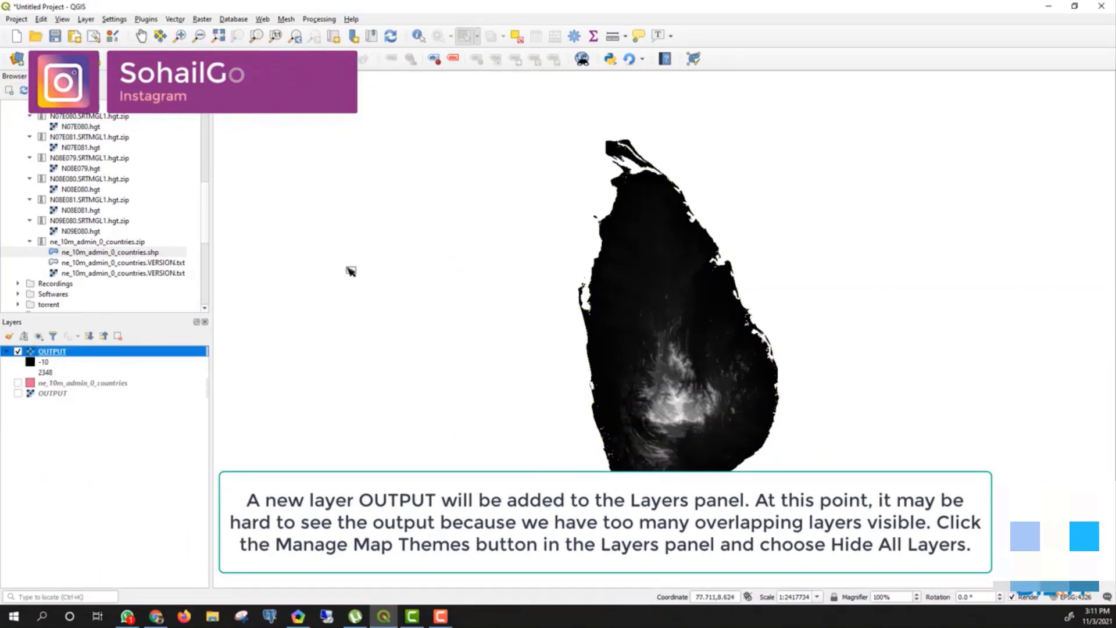
left_click(17, 394)
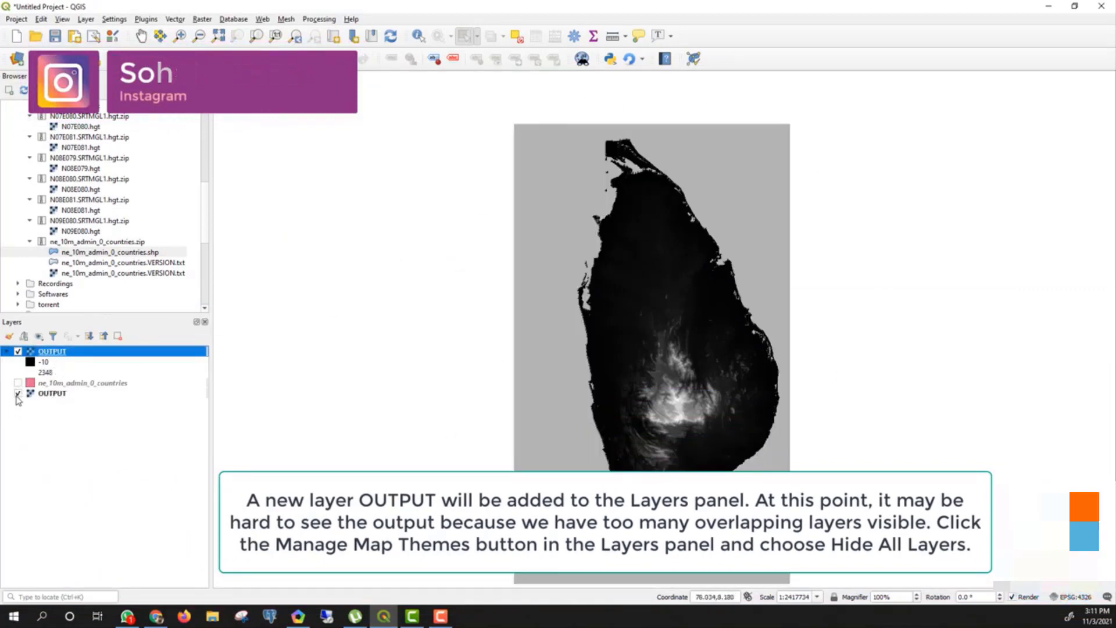
left_click(17, 393)
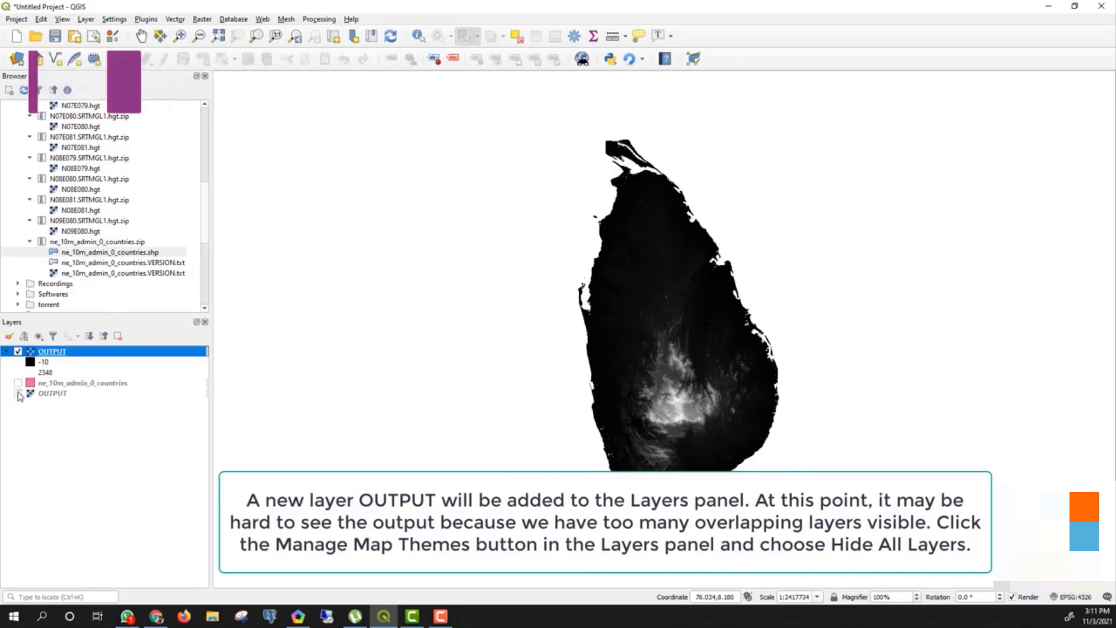
Check the clipped OUTPUT layer's symbology properties and compare it with the merged OUTPUT by toggling both layers' visibility.
double_click(52, 352)
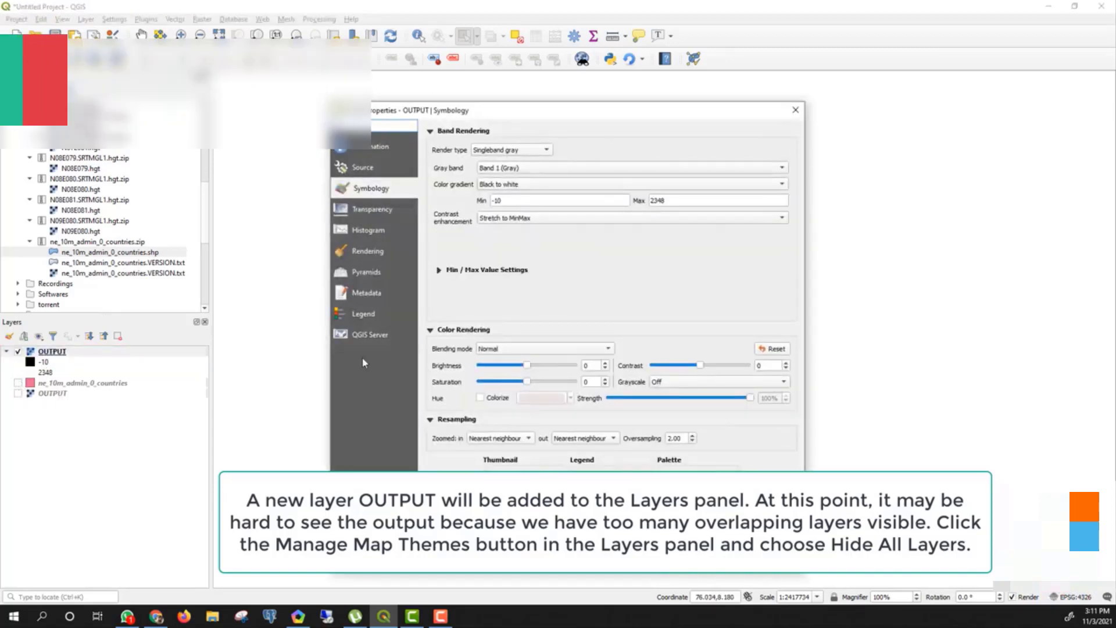
left_click(795, 110)
left_click(17, 393)
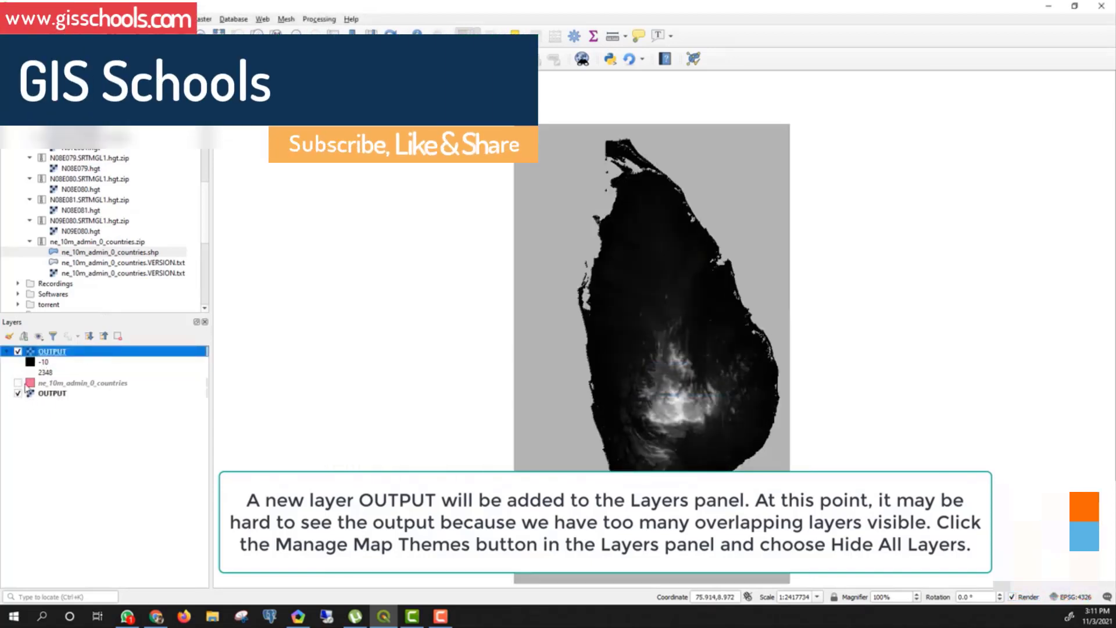
left_click(18, 351)
left_click(18, 351)
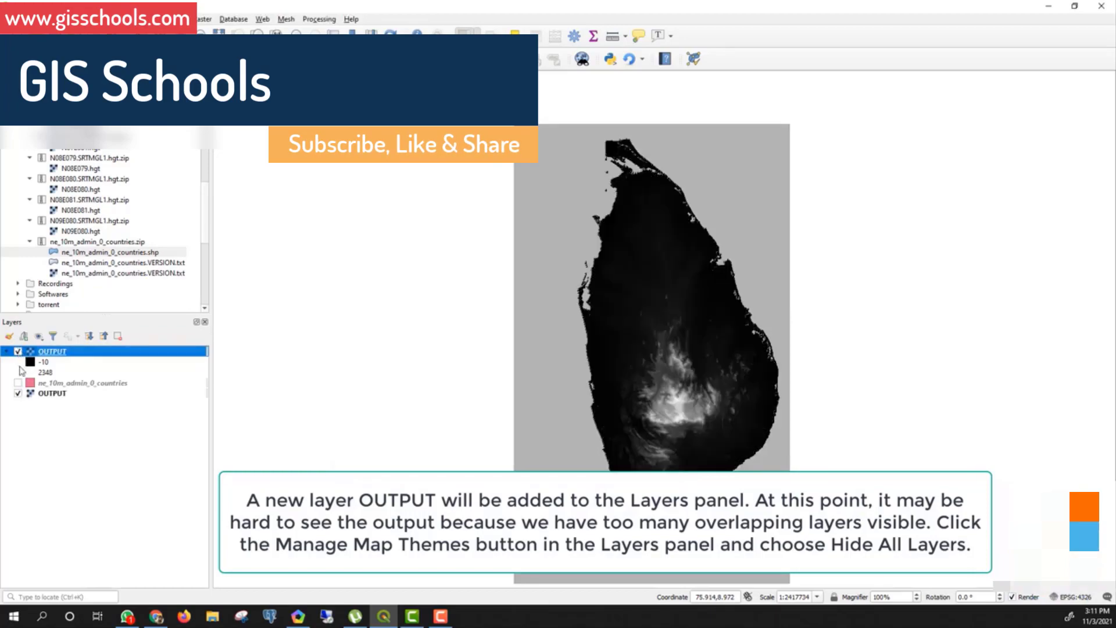
left_click(18, 394)
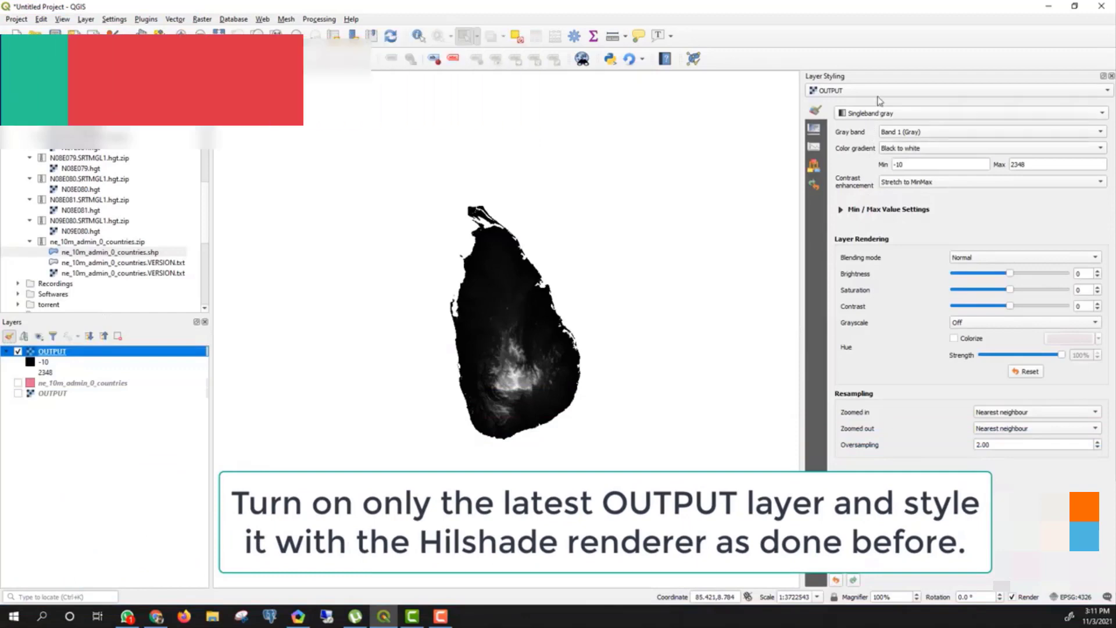
Style the clipped OUTPUT layer with the Hillshade renderer.
left_click(883, 114)
left_click(861, 124)
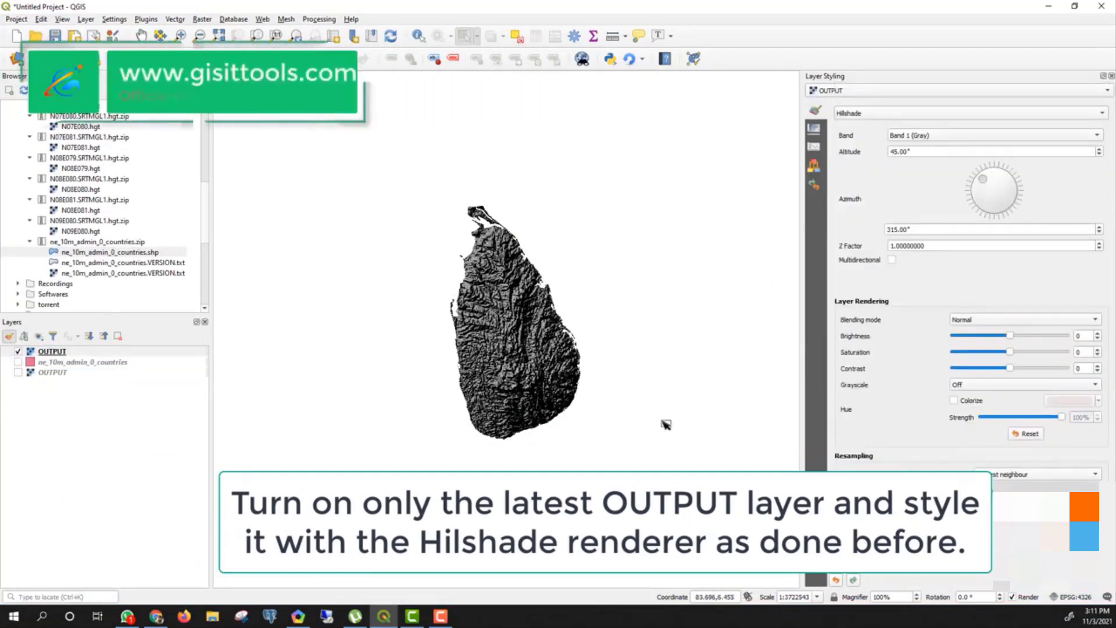
Examine the clipped layer's hillshade relief close up in the island's interior and across the whole of Sri Lanka.
left_click(180, 36)
left_click_drag(403, 194, 622, 464)
left_click_drag(405, 205, 609, 458)
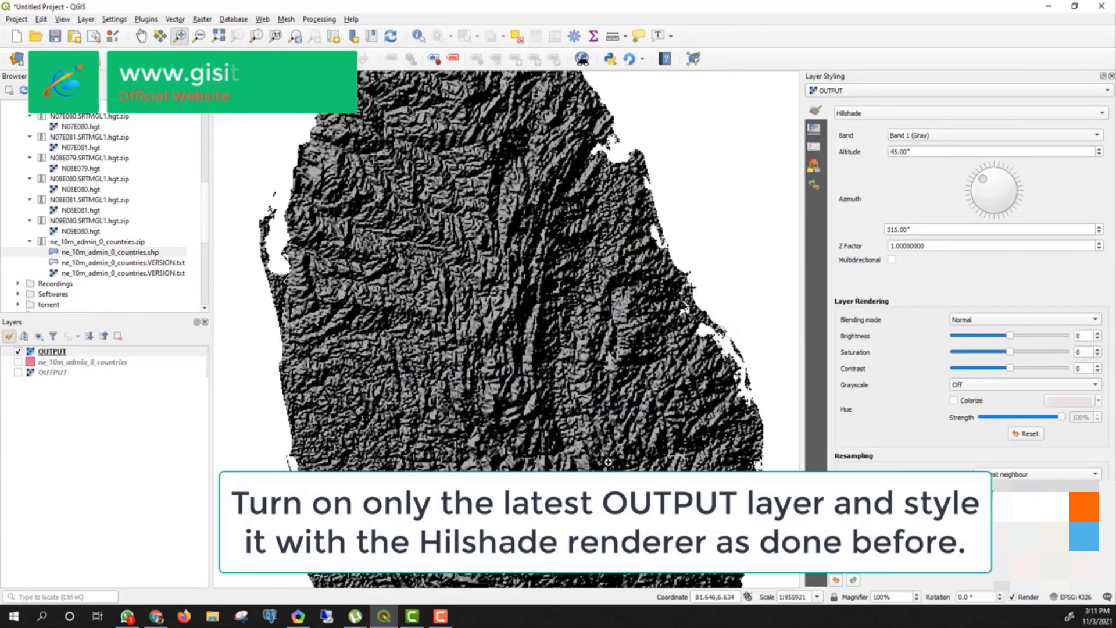
left_click_drag(398, 259, 593, 462)
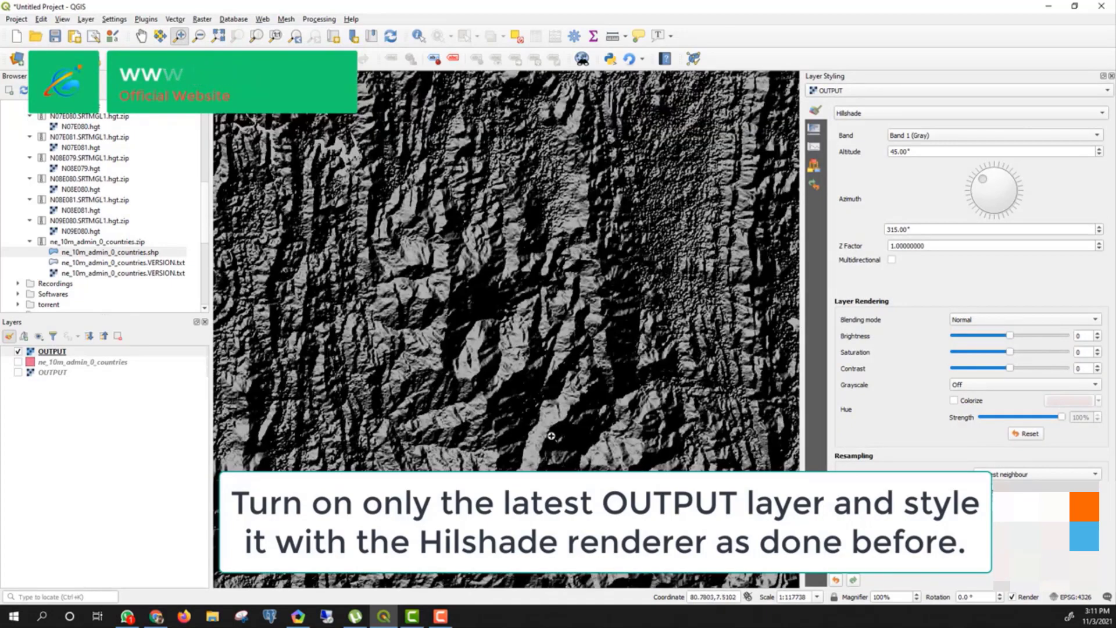
left_click_drag(444, 304, 580, 434)
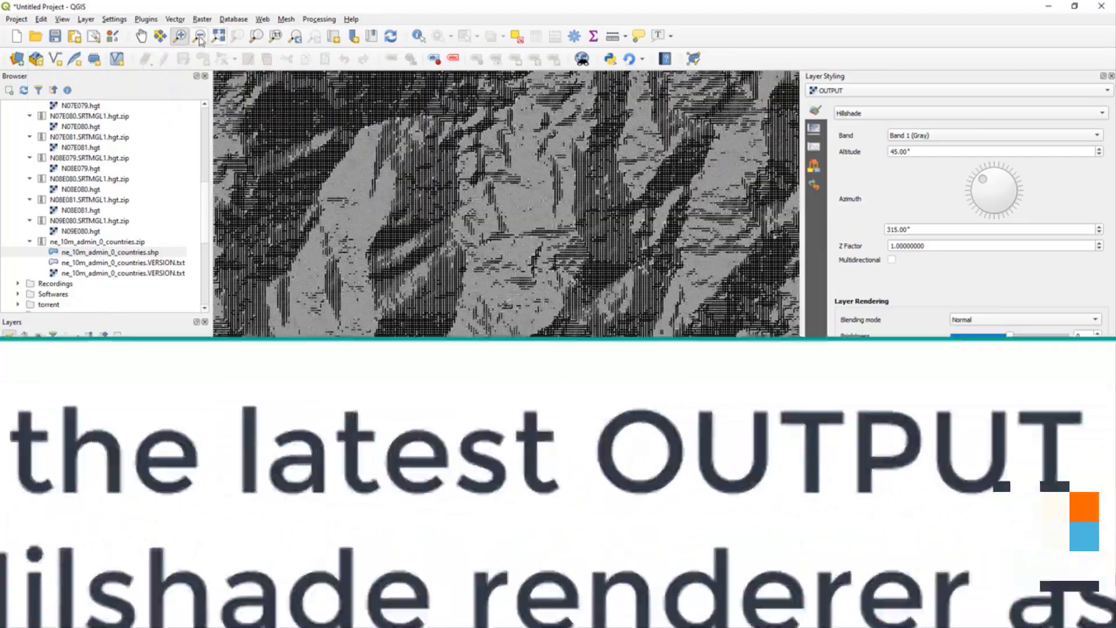
left_click(198, 36)
left_click(453, 276)
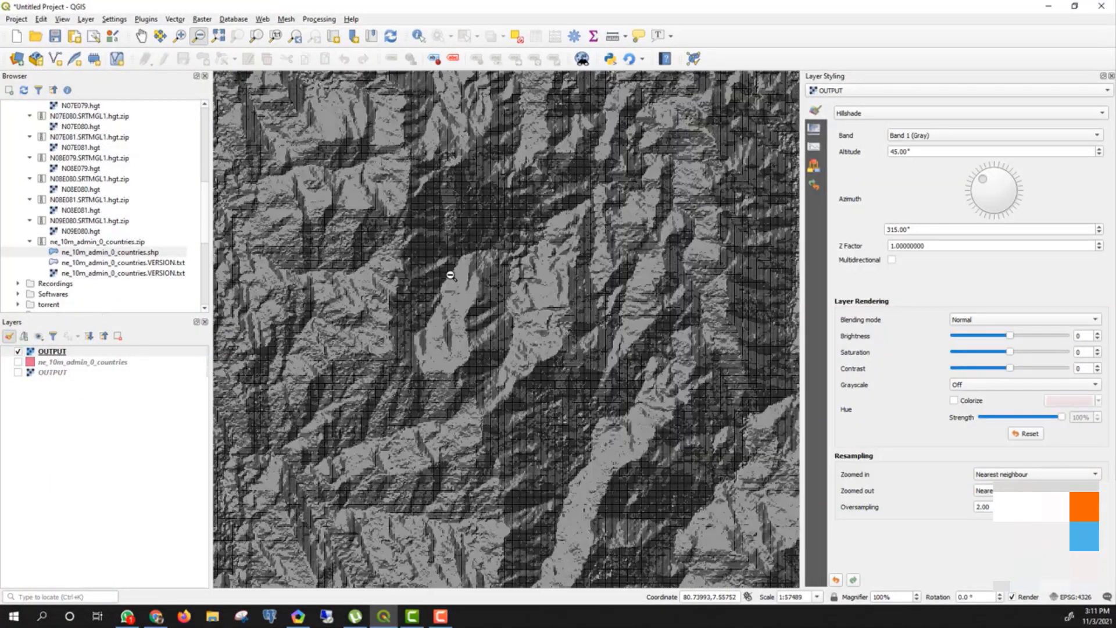
left_click(453, 289)
left_click(454, 298)
left_click(500, 342)
left_click(501, 342)
left_click(500, 341)
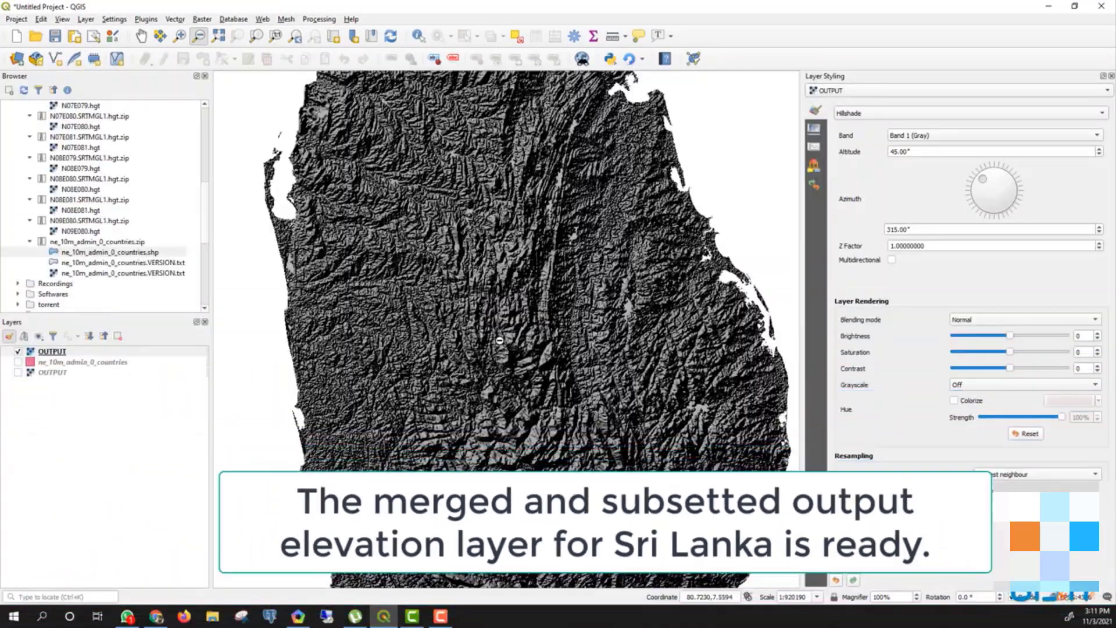
left_click(501, 322)
left_click(491, 212)
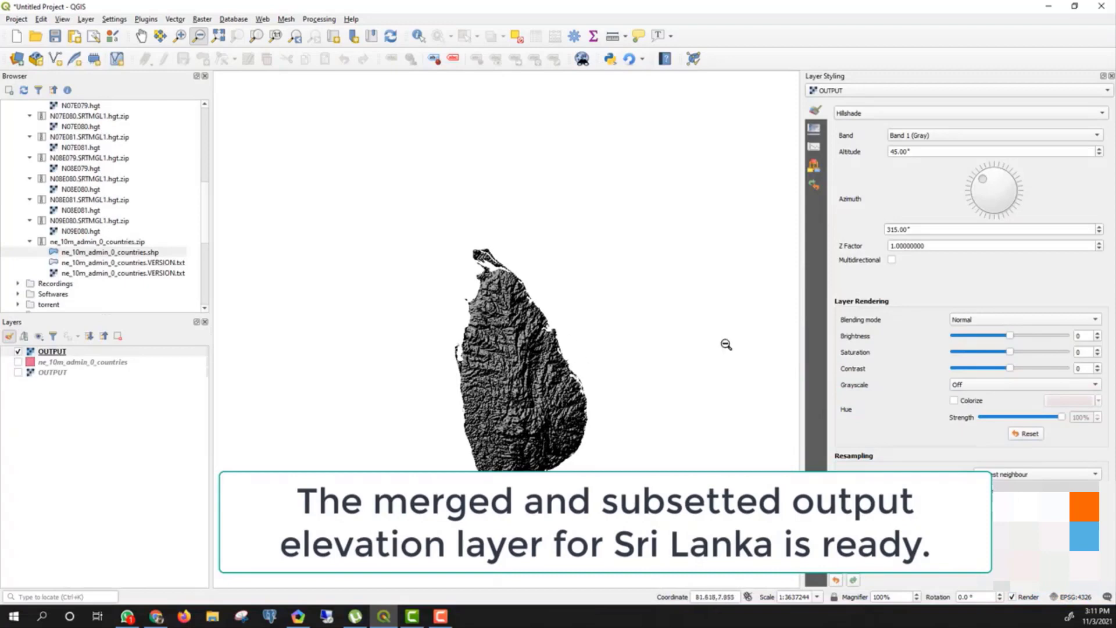
Close the layer styling, show ne_10m_admin_0_countries at the bottom of the layer order, and show the merged OUTPUT layer.
left_click(1112, 76)
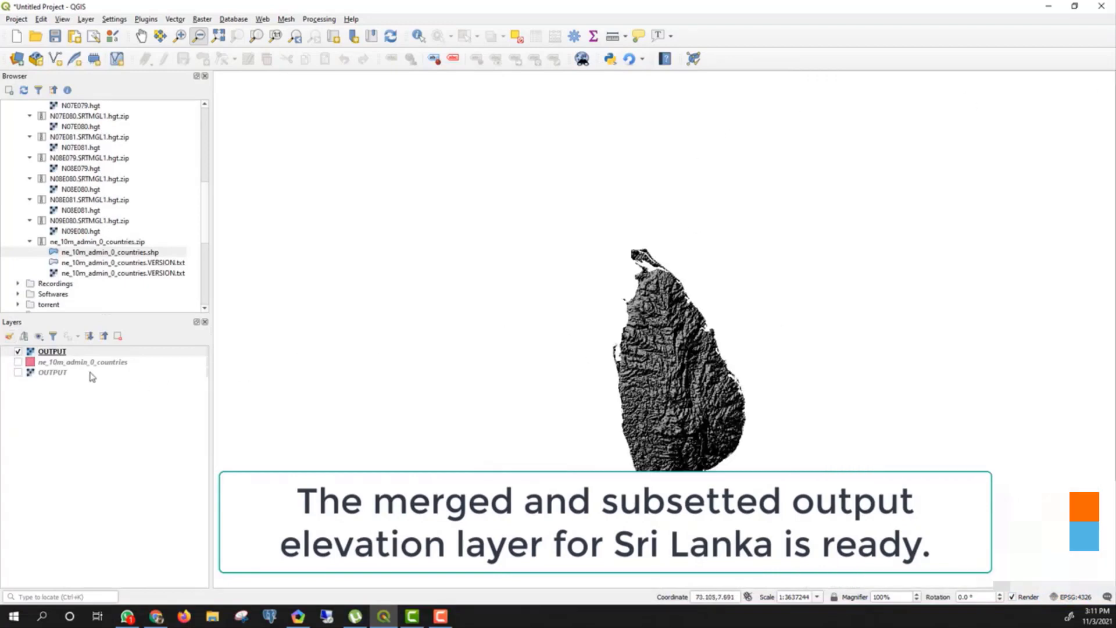
left_click(18, 362)
left_click_drag(32, 364, 38, 385)
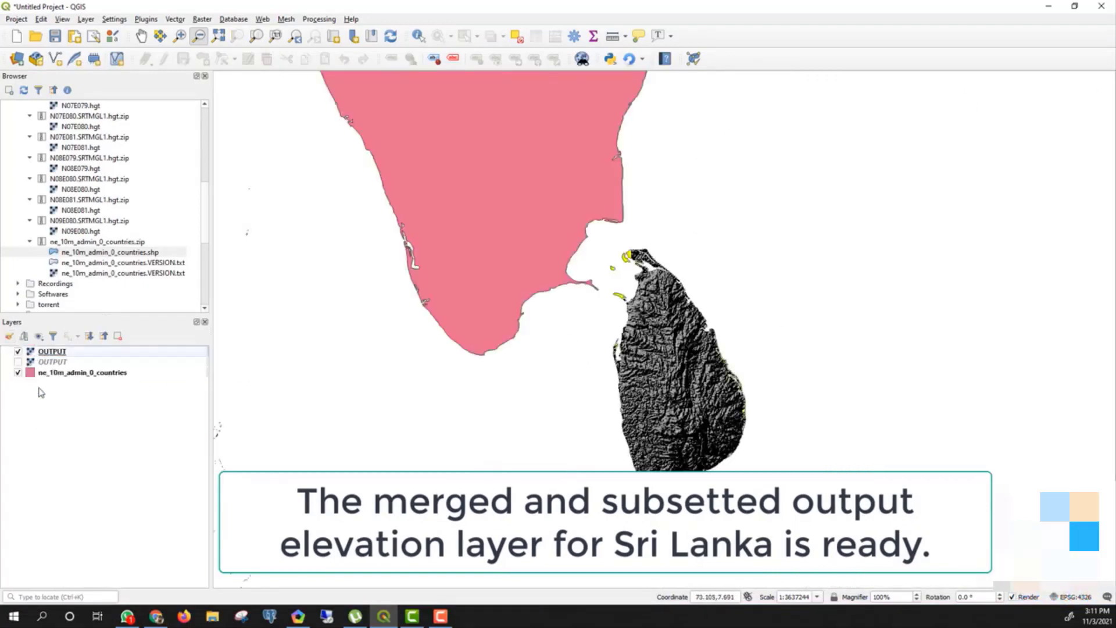
left_click(18, 362)
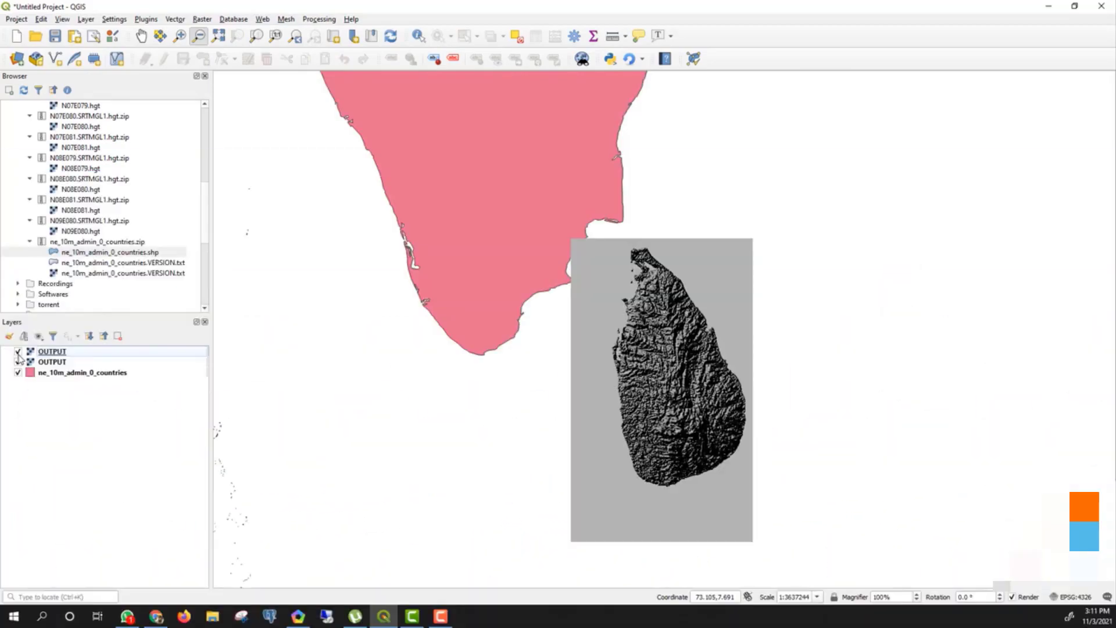